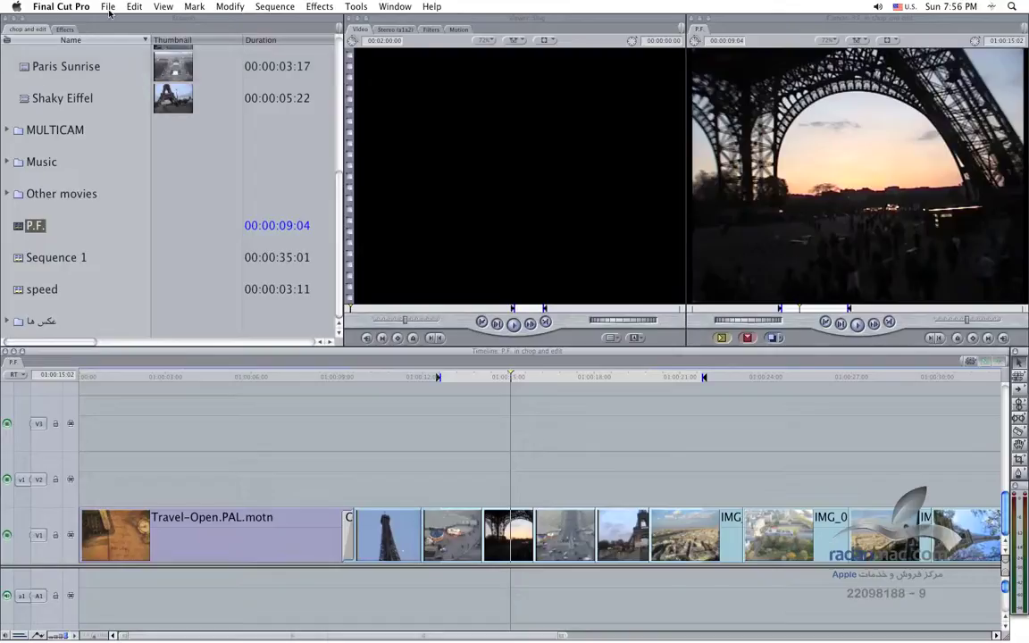
In the Movies bin, range-select the six clips from Paris Sunrise up to eiffel shine
left_click(110, 10)
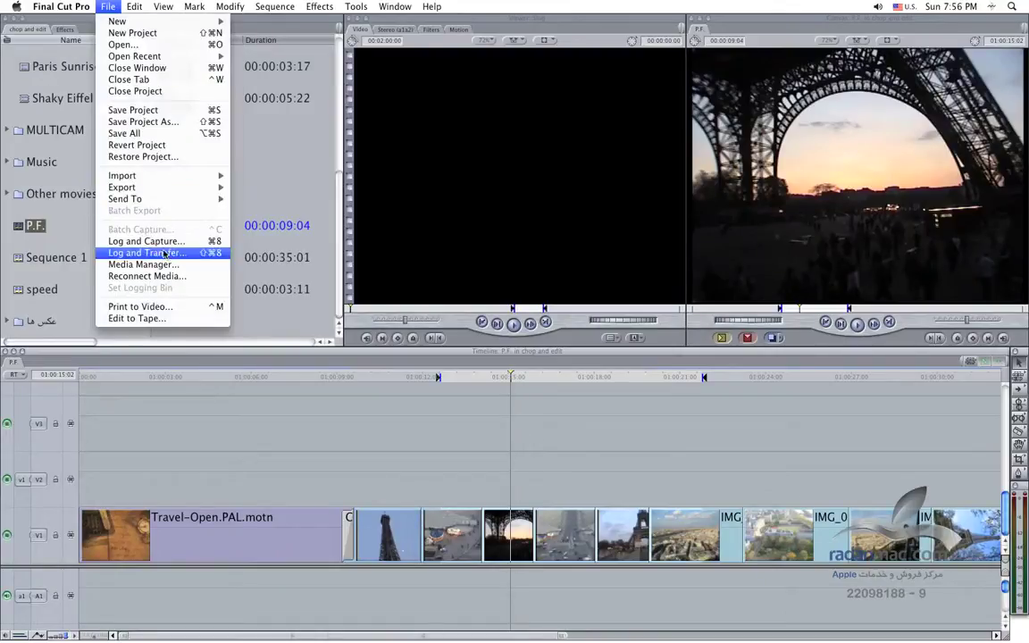
left_click(321, 270)
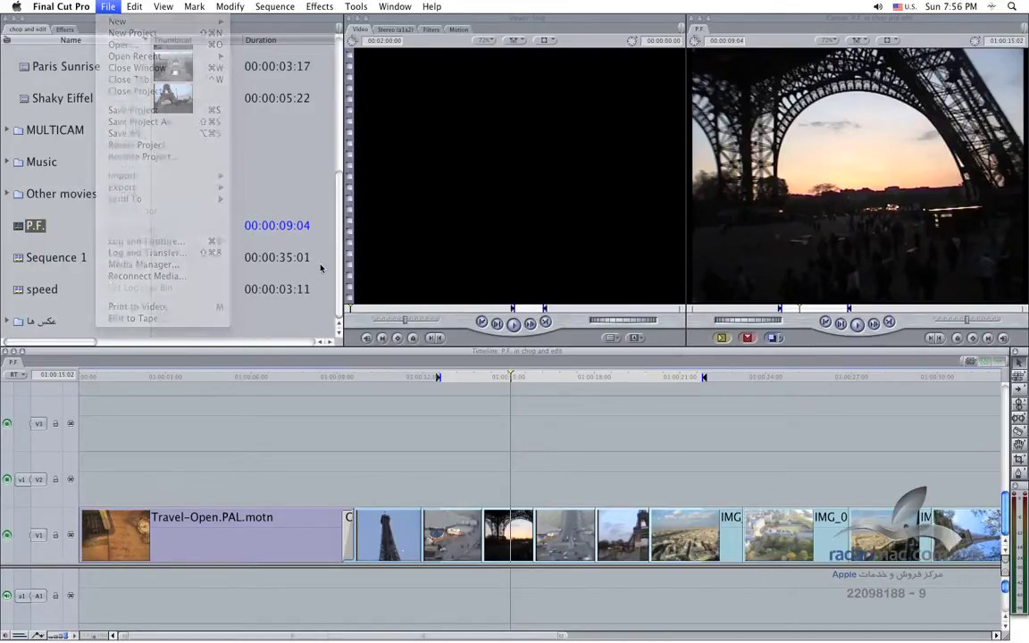
left_click_drag(340, 266, 333, 162)
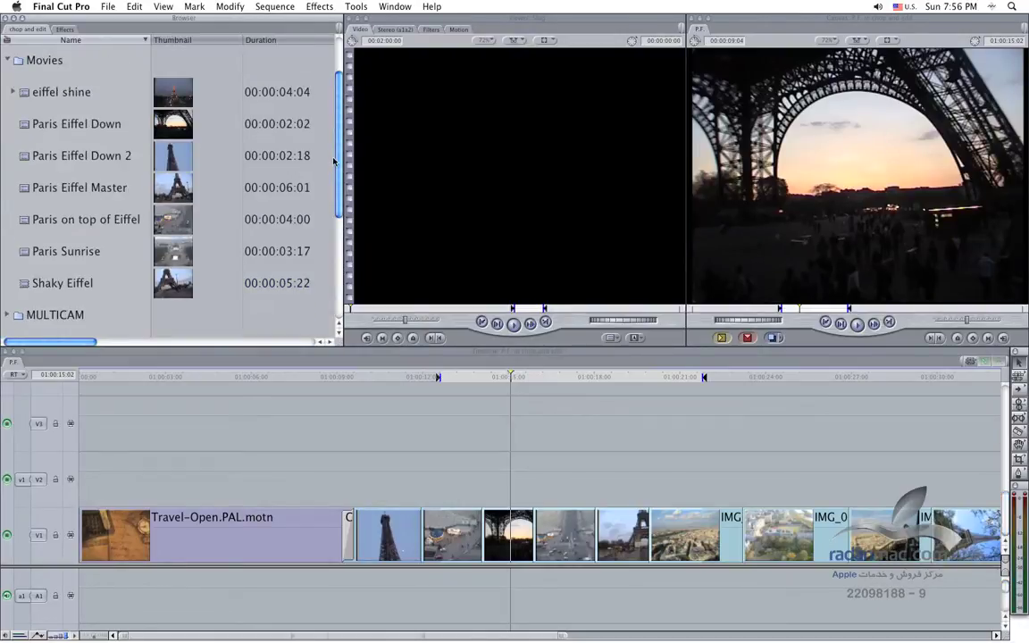
left_click(61, 253)
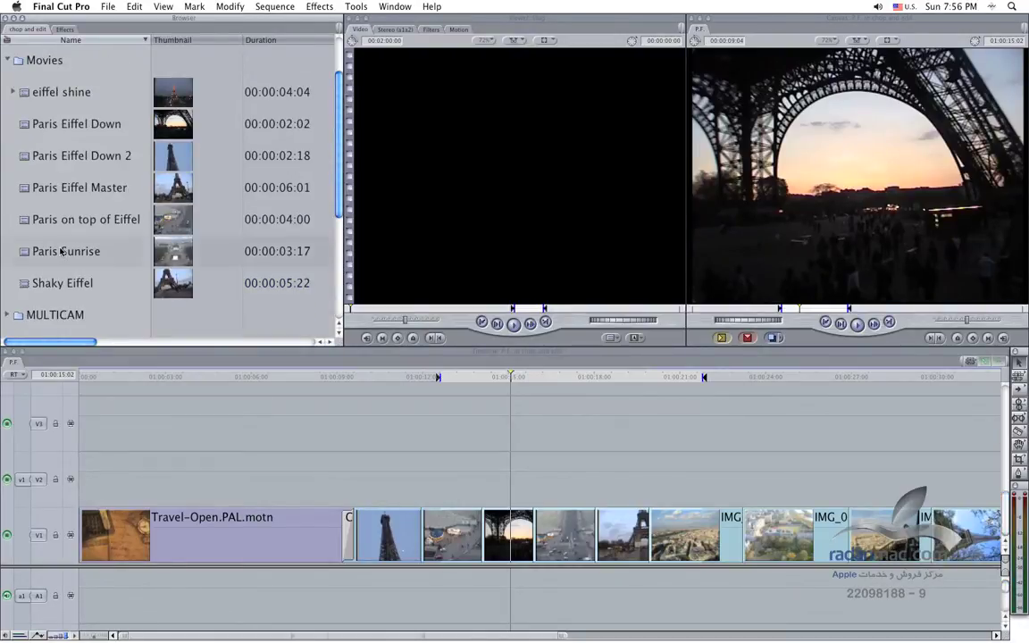
left_click(62, 253)
left_click(54, 94, "shift")
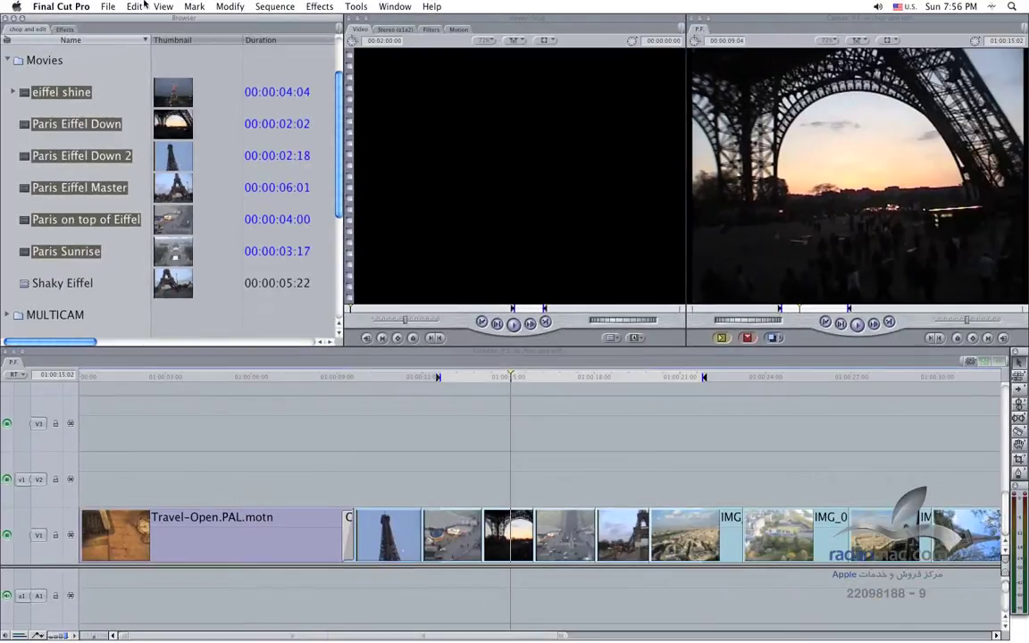
left_click(108, 6)
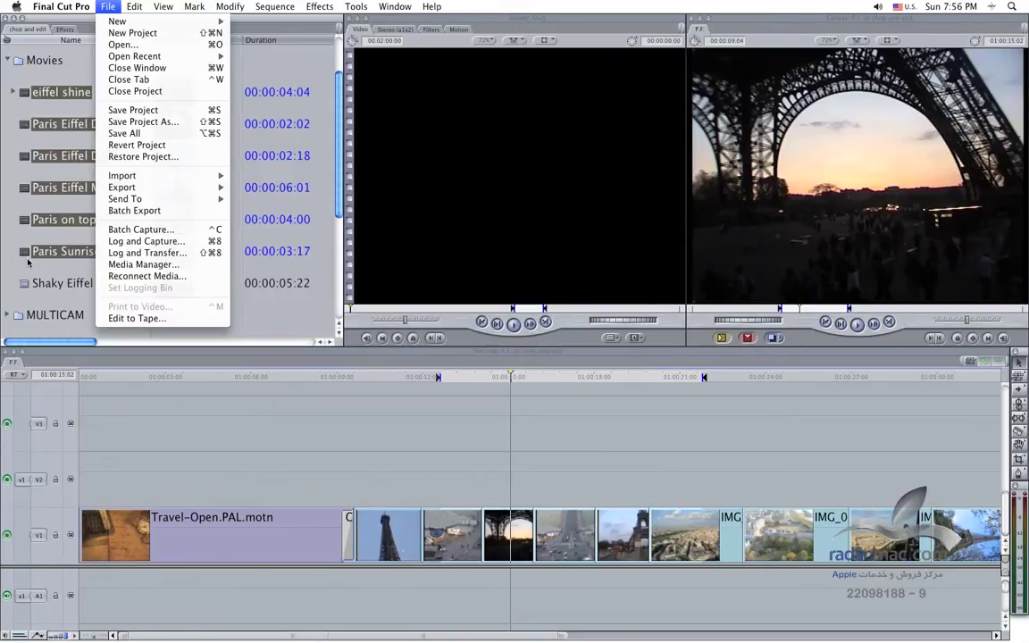
left_click(29, 234)
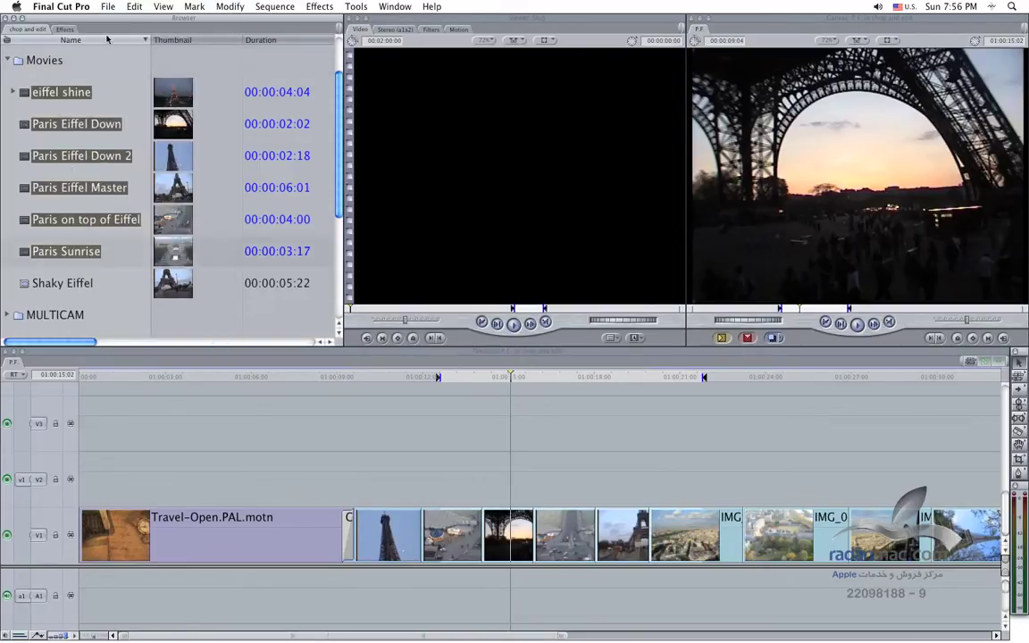
left_click(108, 7)
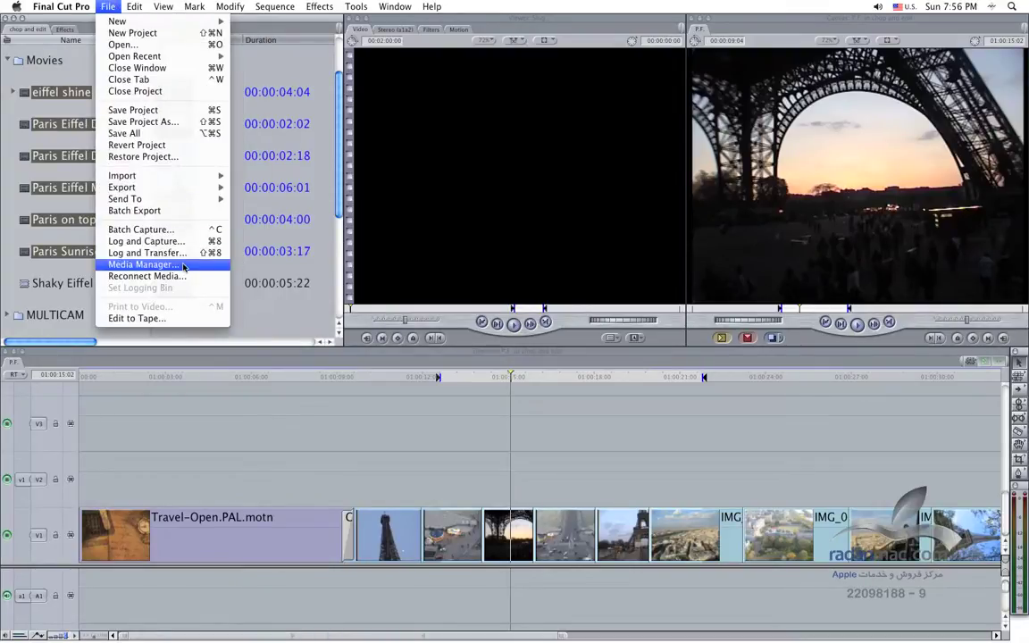
left_click(142, 264)
left_click_drag(274, 142, 422, 189)
mouse_move(298, 251)
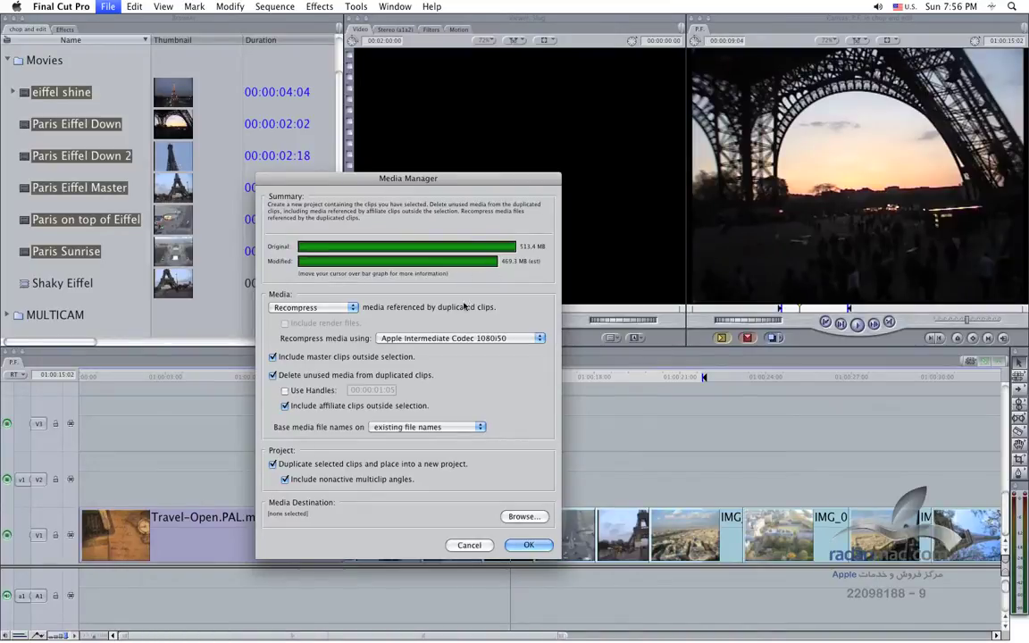
left_click(481, 546)
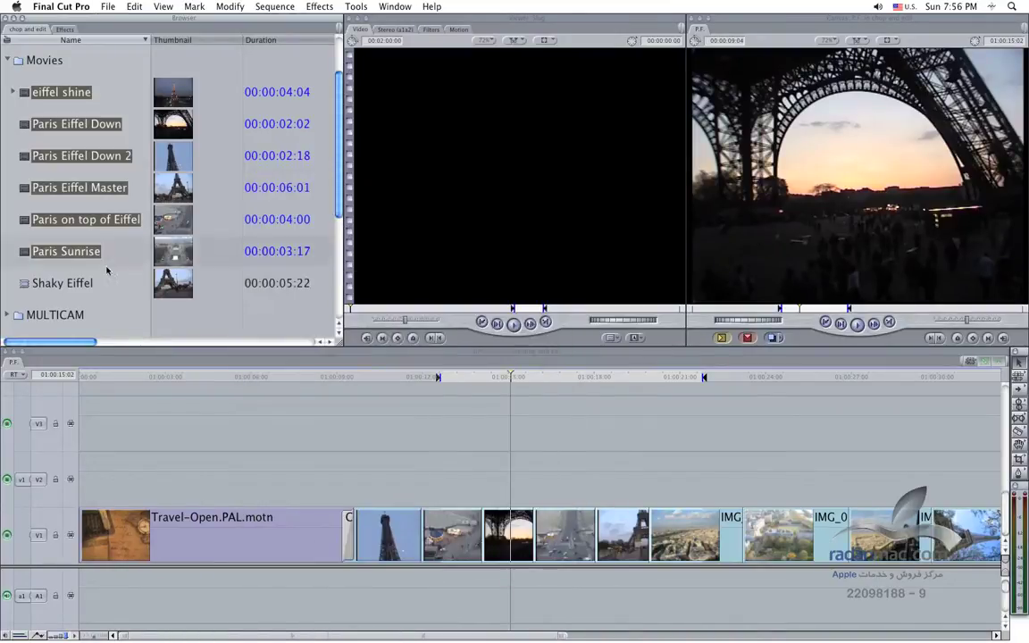
key("Down")
Select Paris Eiffel Down and Down 2, check their 48.7 MB Media Manager estimate, then cancel
left_click(49, 124)
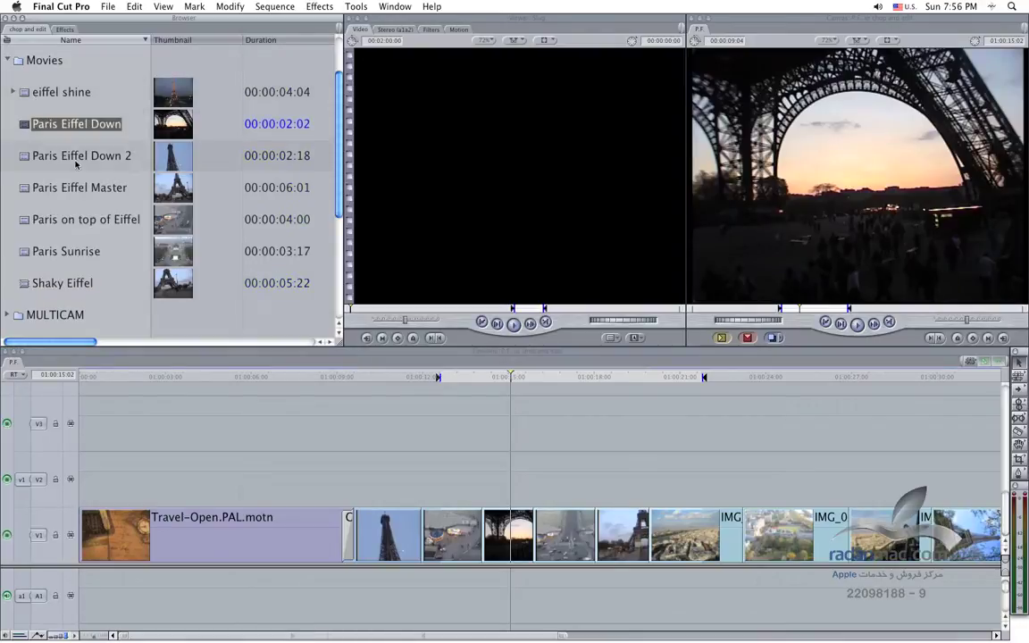
left_click(70, 153, "shift")
left_click(100, 5)
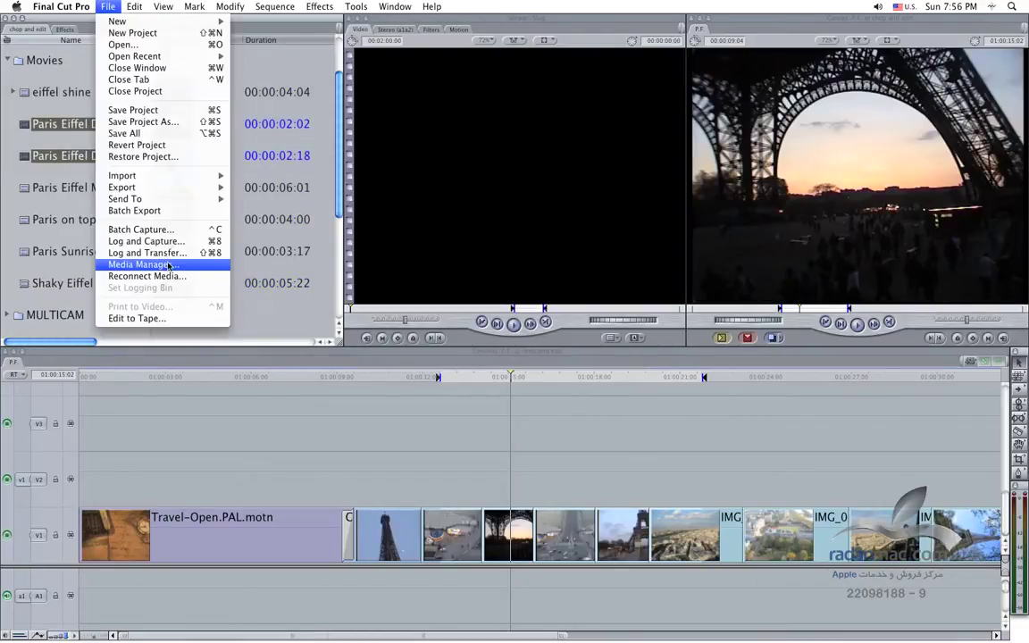
left_click(145, 264)
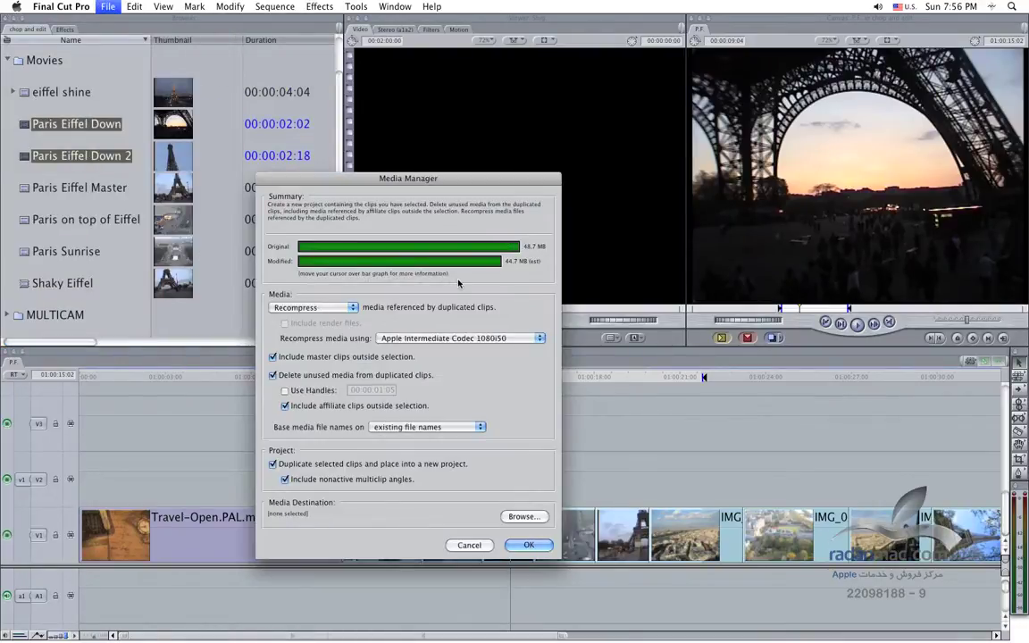
mouse_move(513, 251)
mouse_move(468, 266)
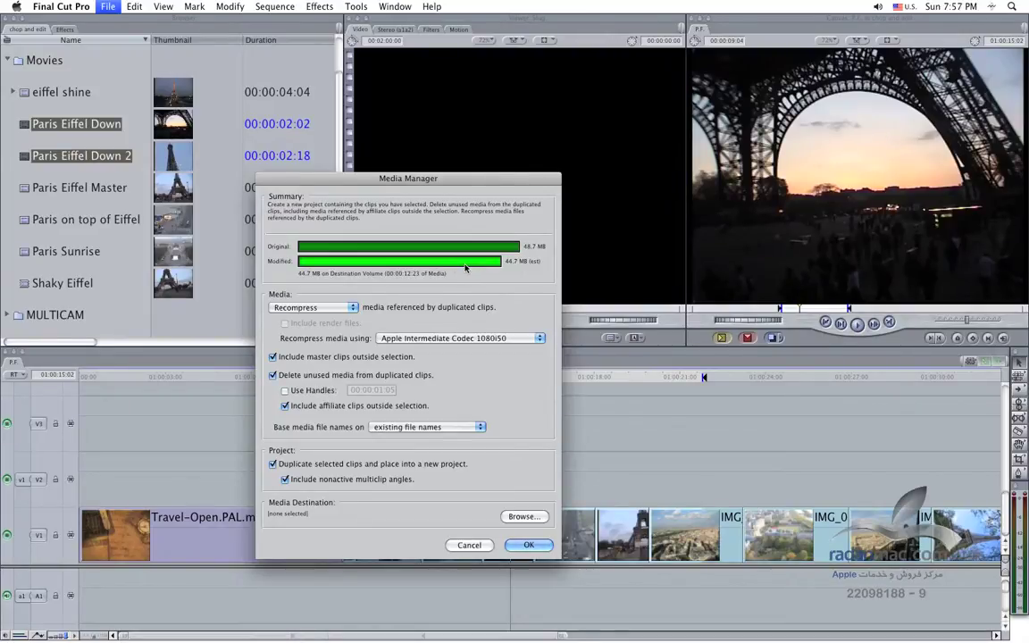
left_click(469, 544)
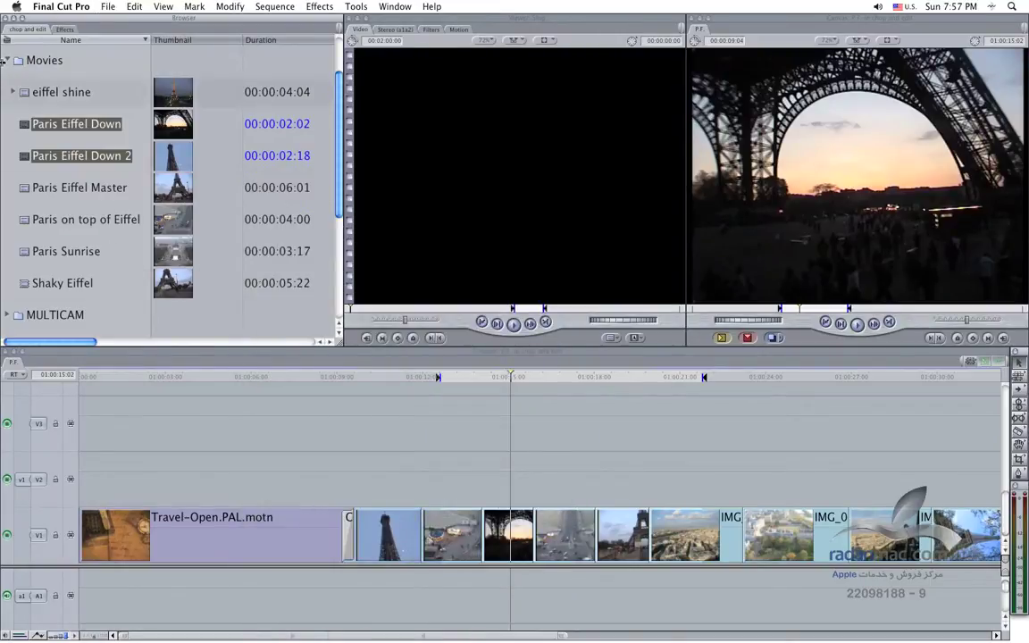
Select the P.F. sequence in the Browser
scroll(329, 160, "down", 2)
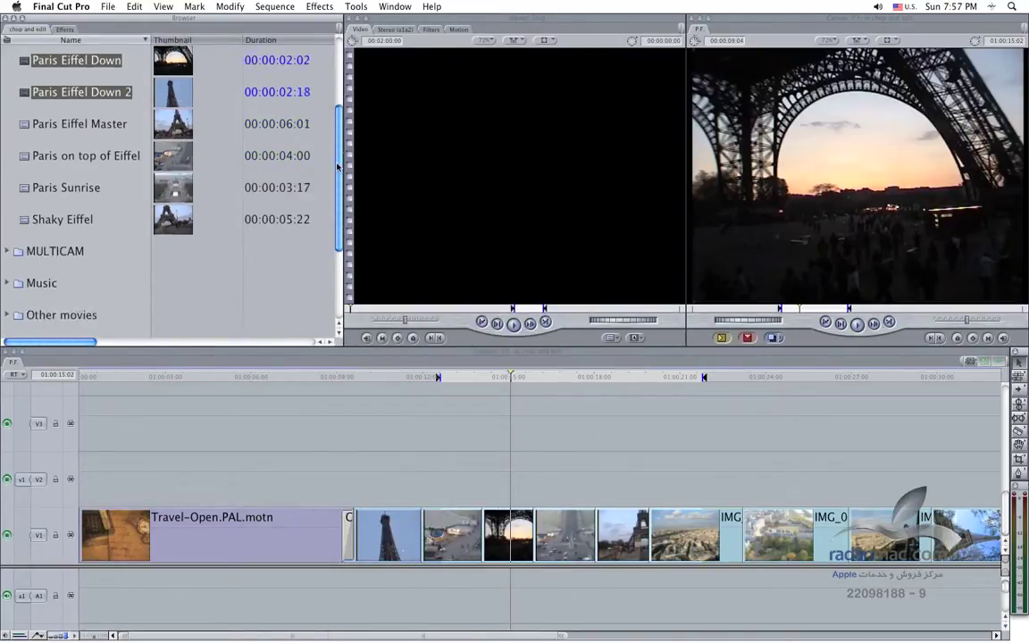
scroll(330, 224, "down", 4)
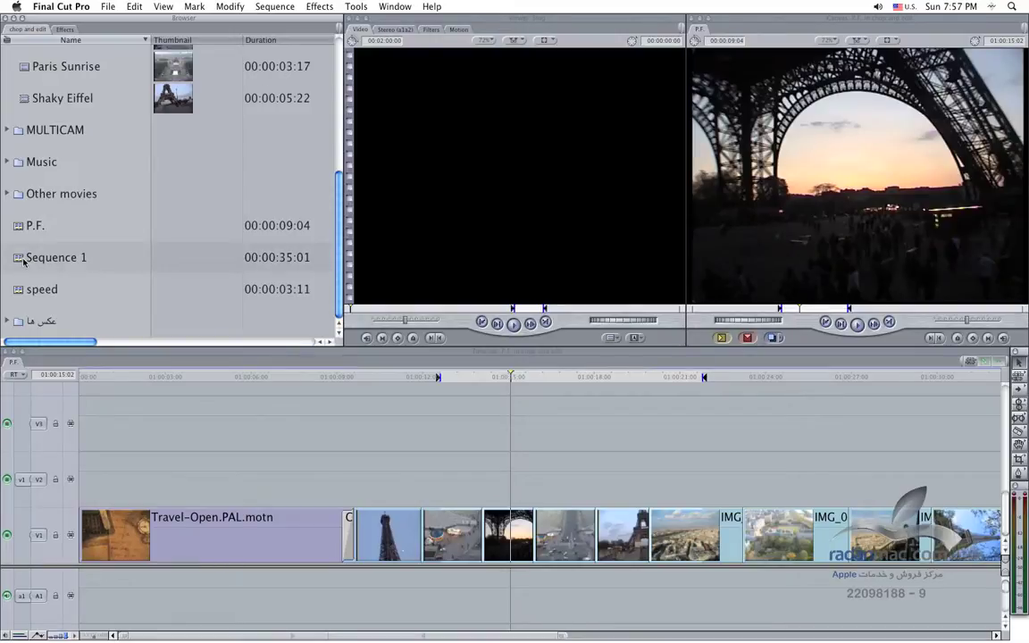
left_click(18, 226)
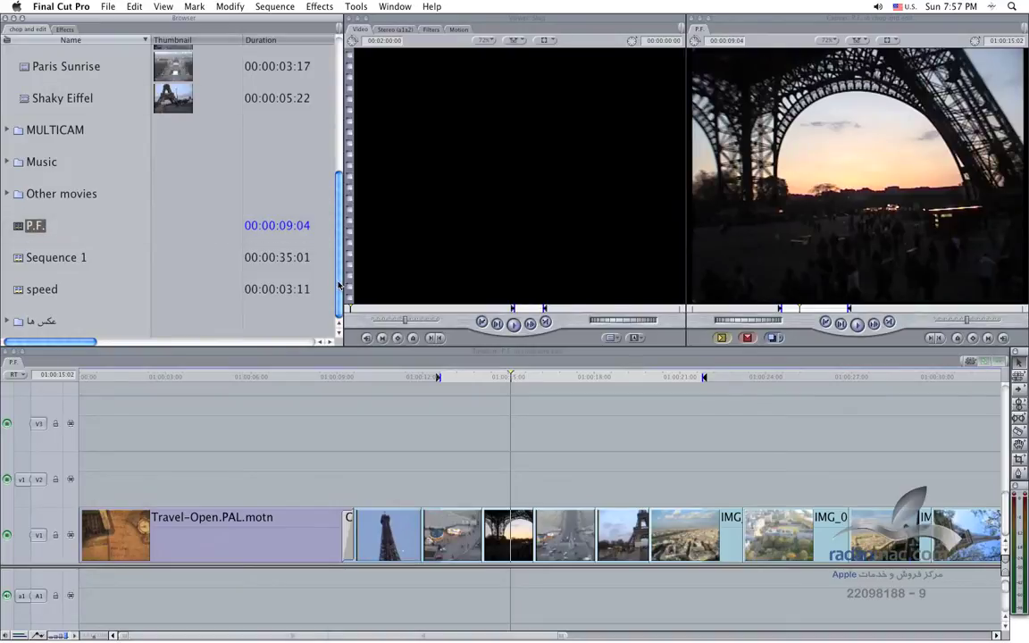
Range-select the clips from eiffel shine through Paris Sunrise
left_click_drag(340, 284, 340, 181)
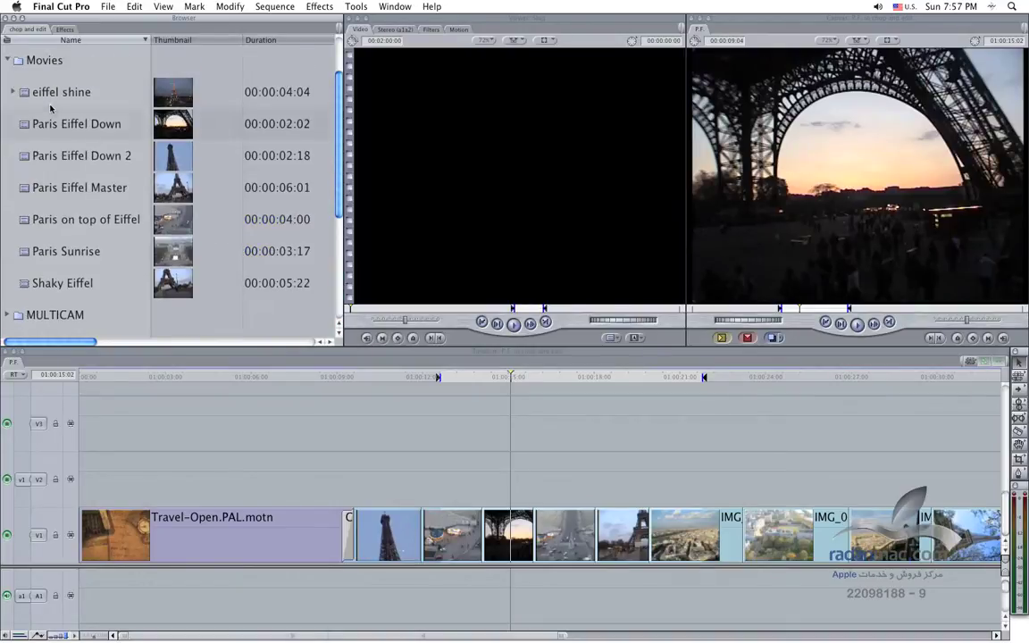
left_click(50, 93)
left_click(69, 253, "shift")
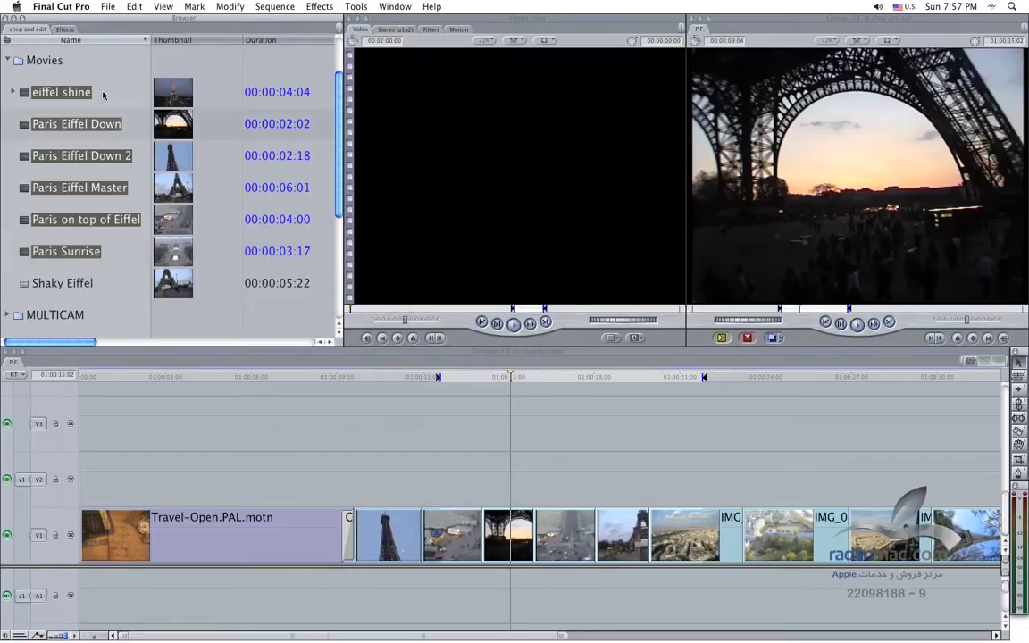
left_click(108, 6)
left_click(183, 264)
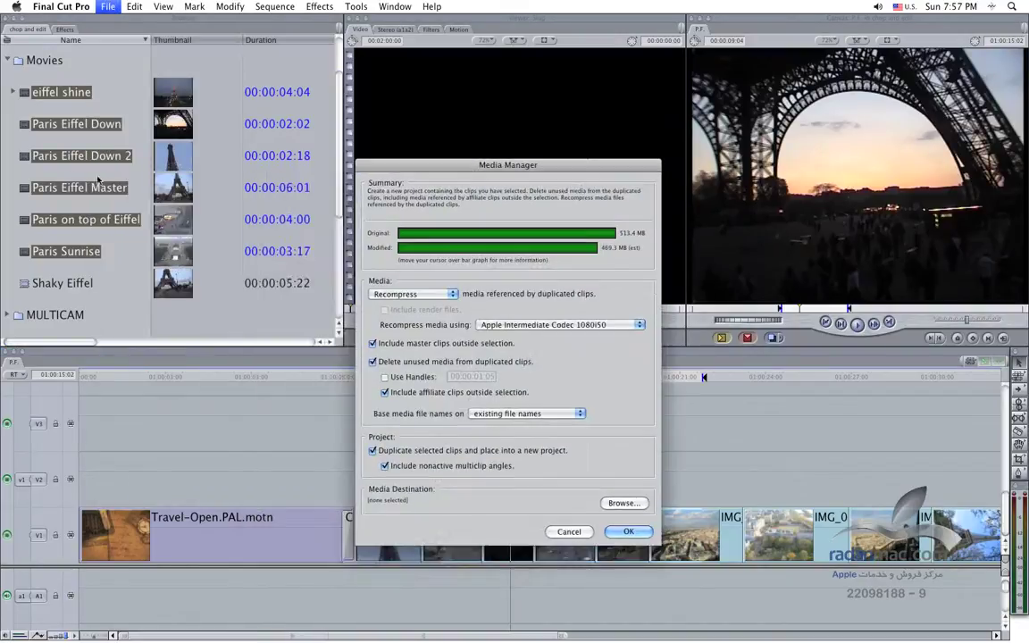
left_click_drag(366, 164, 308, 137)
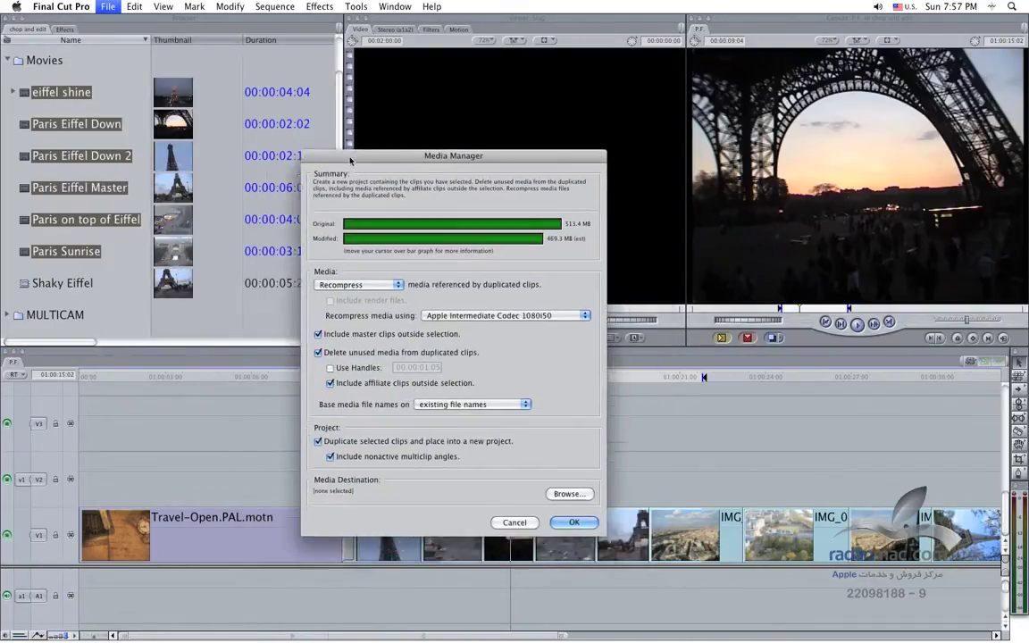
left_click(376, 268)
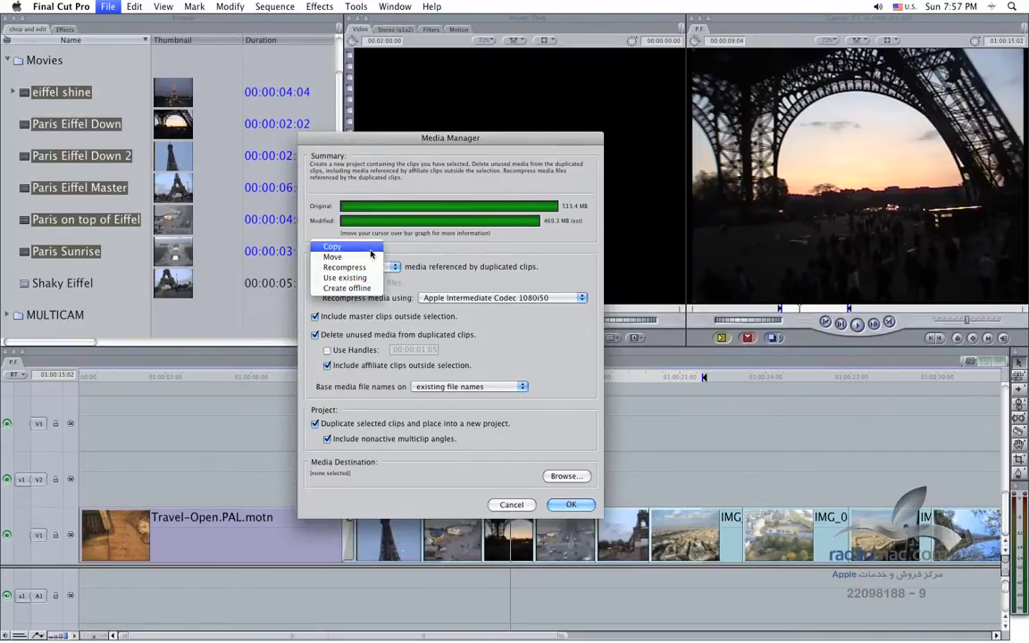
left_click(344, 246)
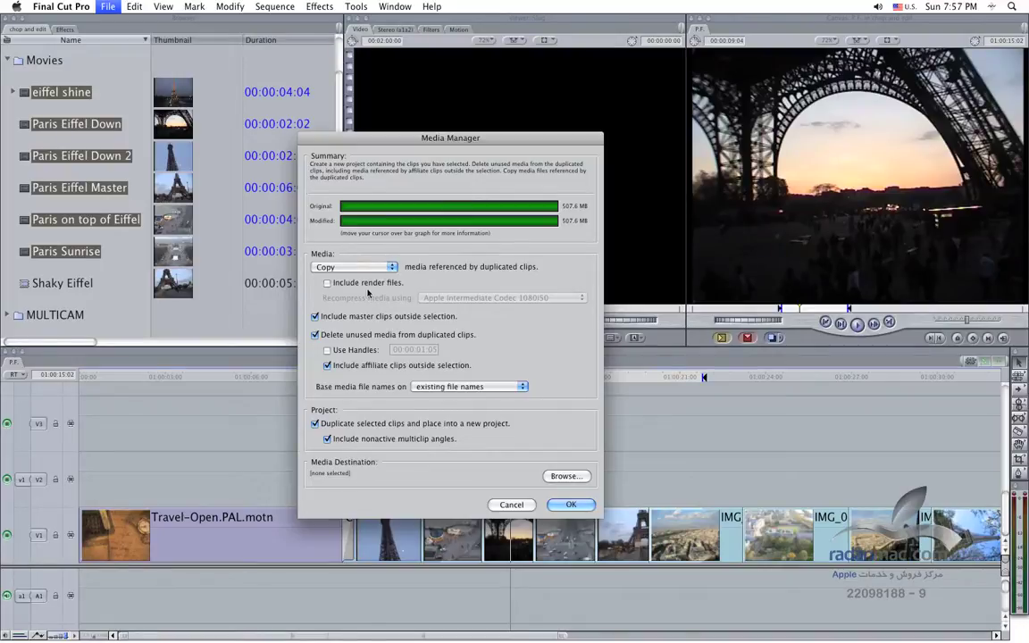
left_click(342, 282)
left_click(341, 282)
left_click_drag(462, 143, 391, 150)
left_click(257, 289)
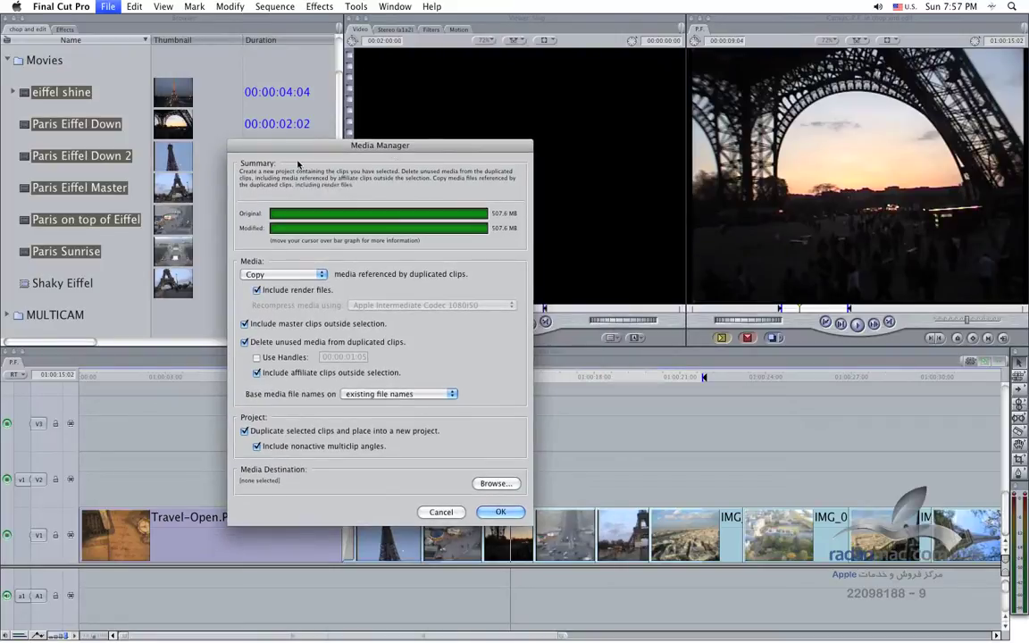
left_click_drag(302, 154, 327, 188)
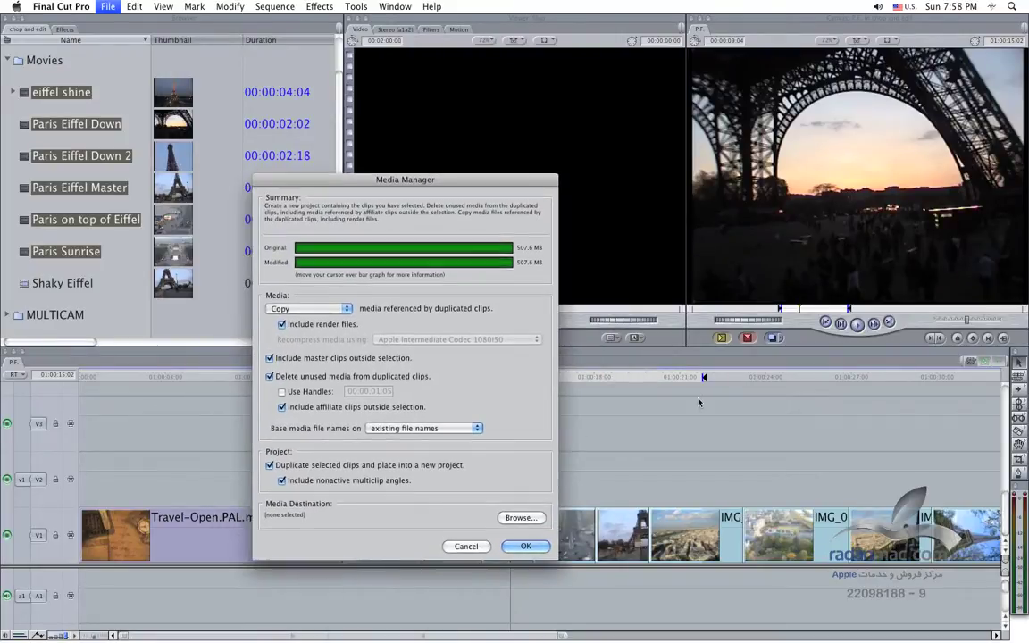
left_click(282, 324)
mouse_move(364, 181)
left_mouse_down()
mouse_move(345, 185)
mouse_move(350, 177)
mouse_move(350, 226)
left_mouse_up()
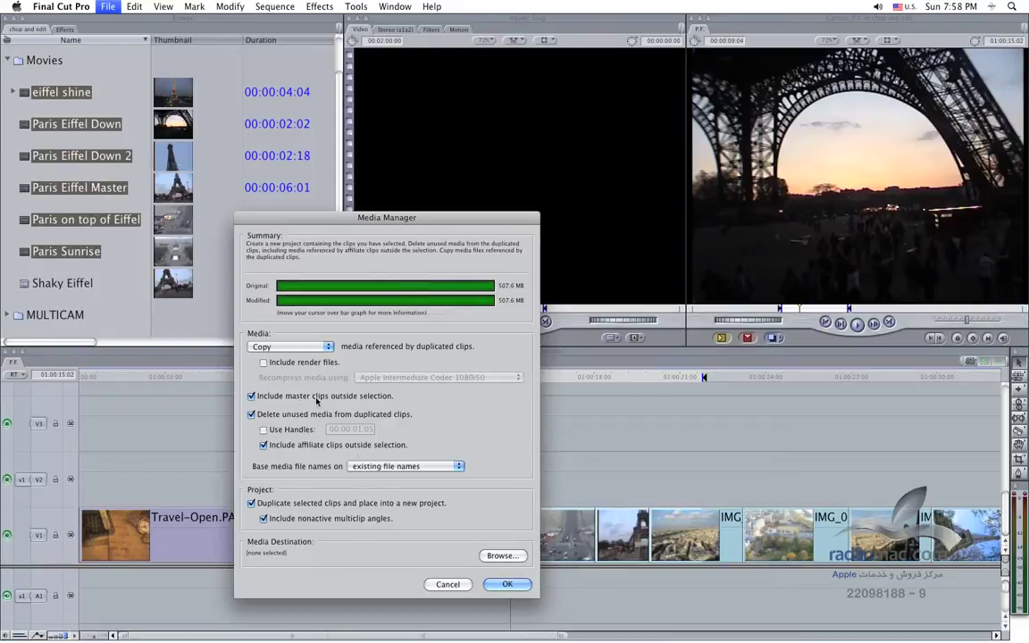
left_click(445, 585)
Select the P.F. sequence in the Browser
scroll(99, 255, "down", 5)
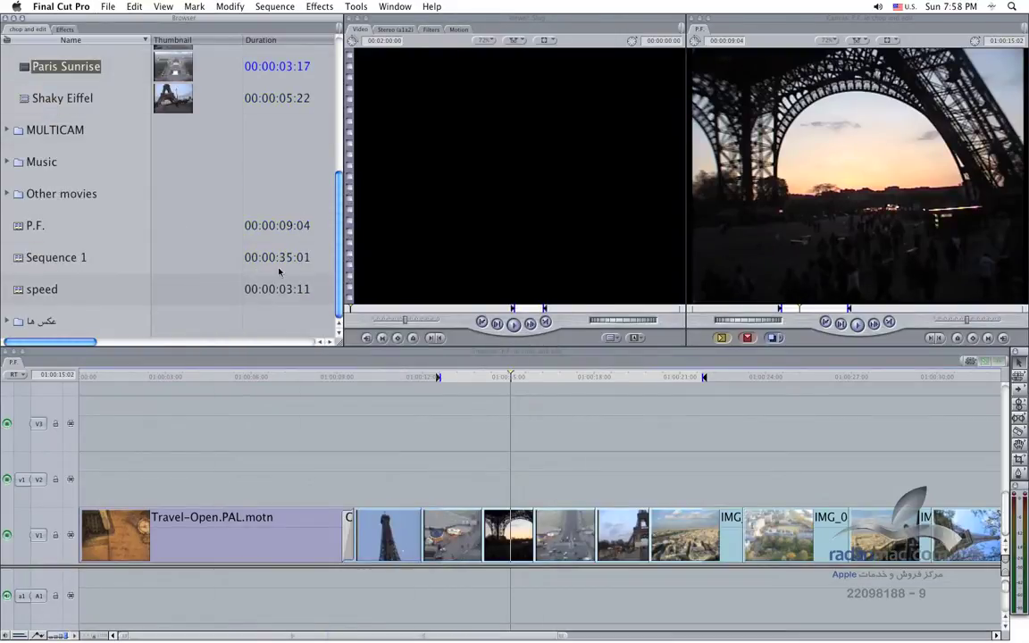
left_click(20, 226)
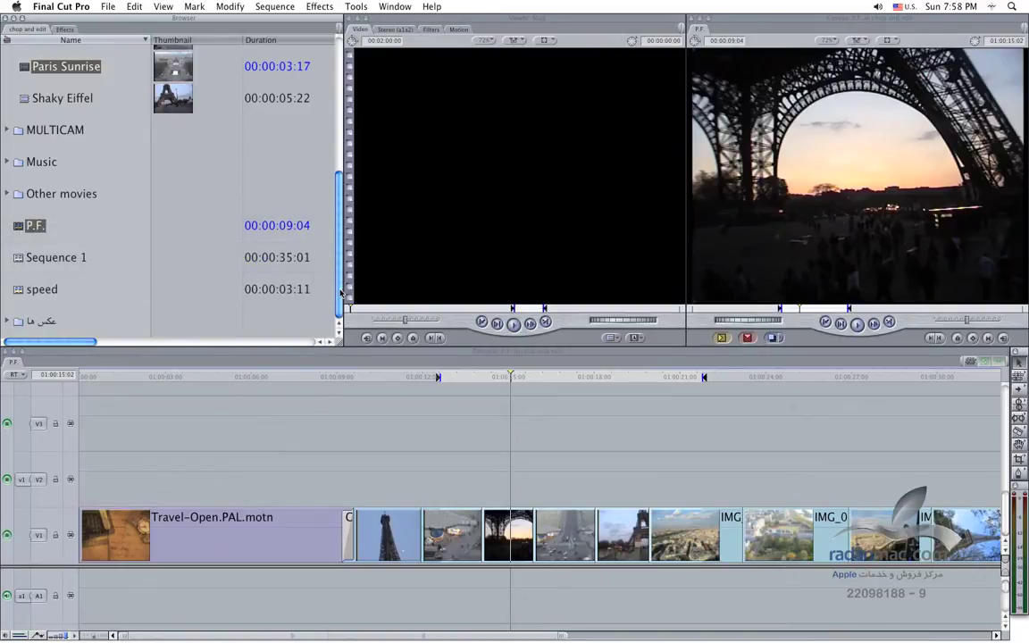
scroll(100, 244, "up", 4)
scroll(100, 244, "up", 4)
scroll(100, 244, "down", 8)
Expand the عکس ها folder to view its images, then collapse it again
left_click(7, 321)
left_click_drag(340, 100, 340, 133)
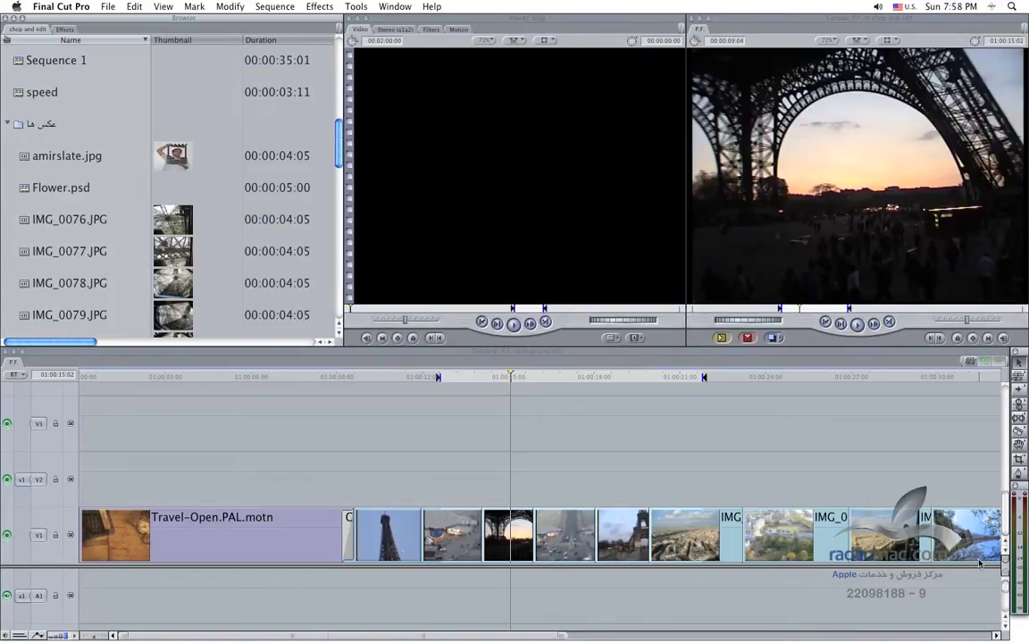
left_click(8, 123)
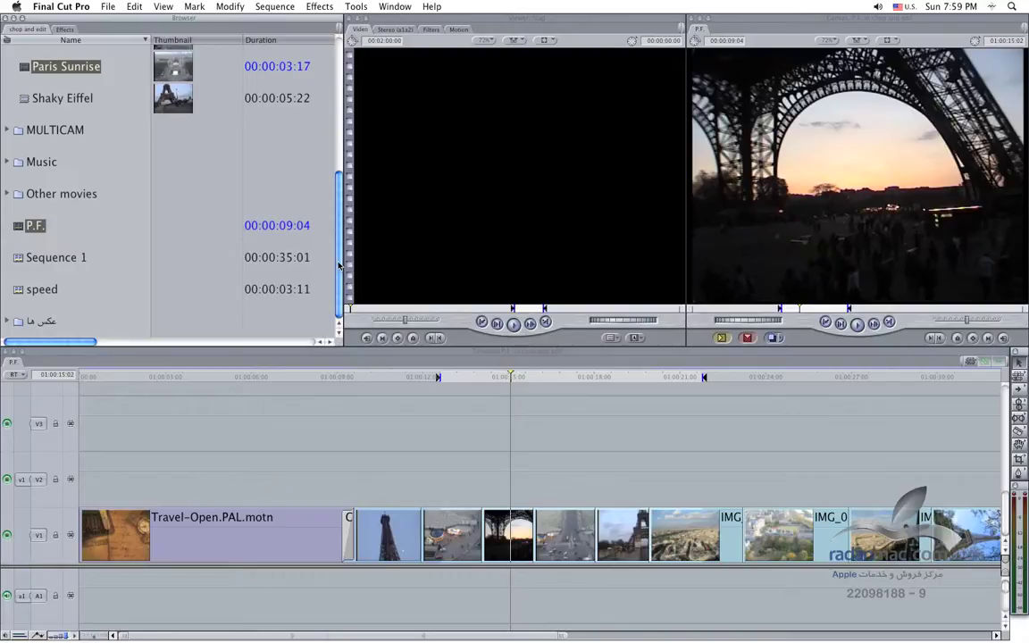
scroll(339, 266, "up", 1)
left_click(107, 7)
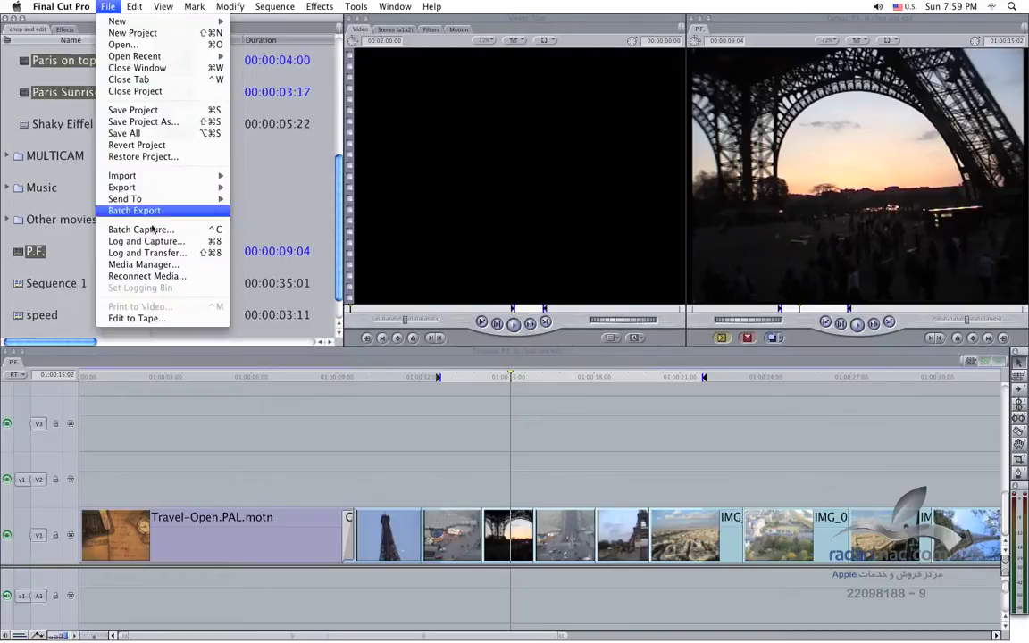
left_click(173, 265)
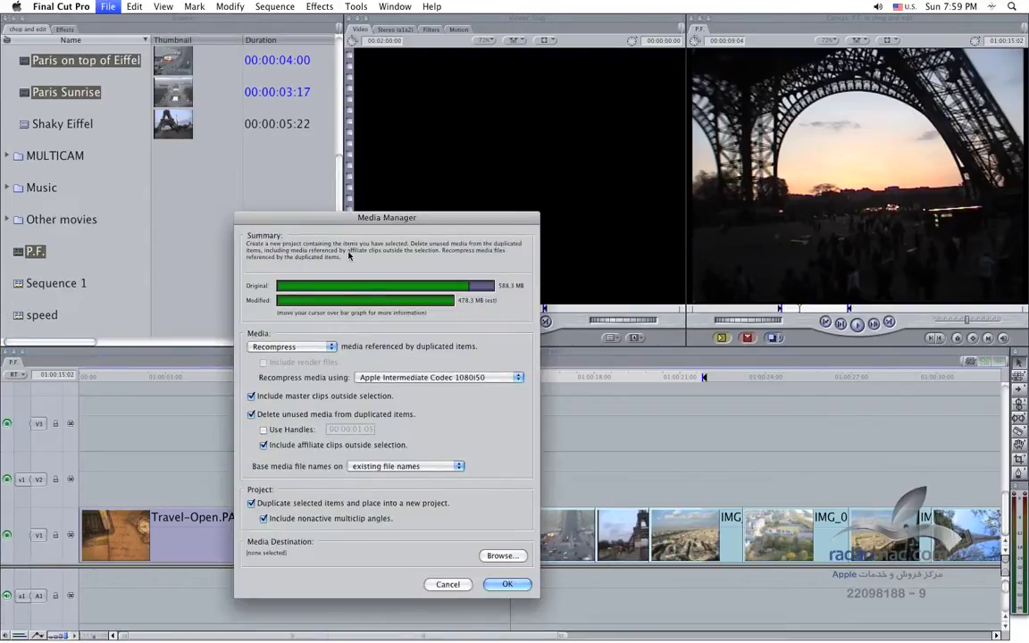
left_click_drag(306, 217, 405, 229)
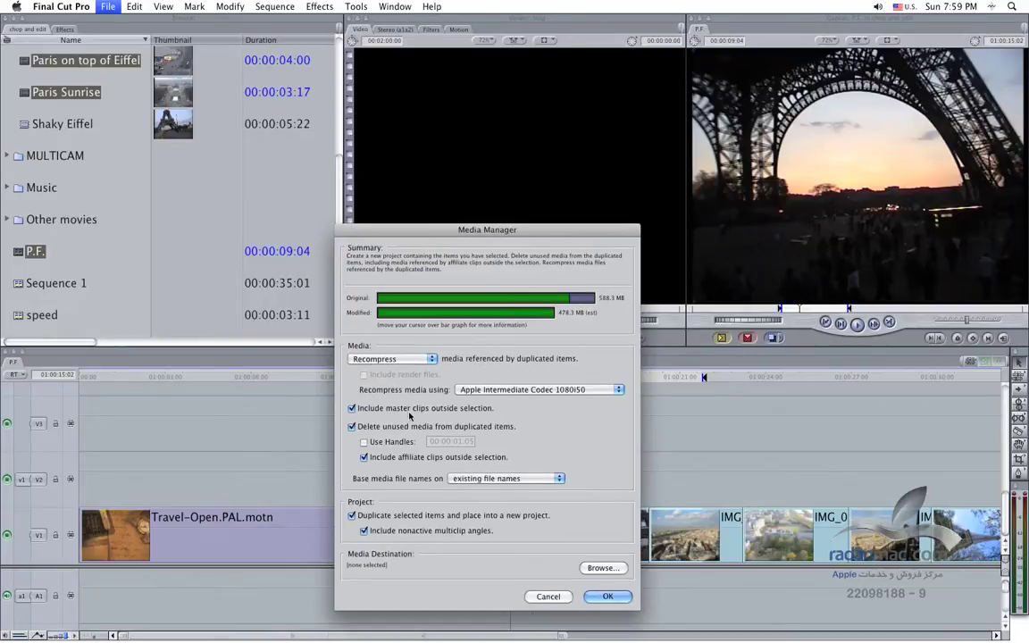
left_click(375, 360)
left_click(362, 340)
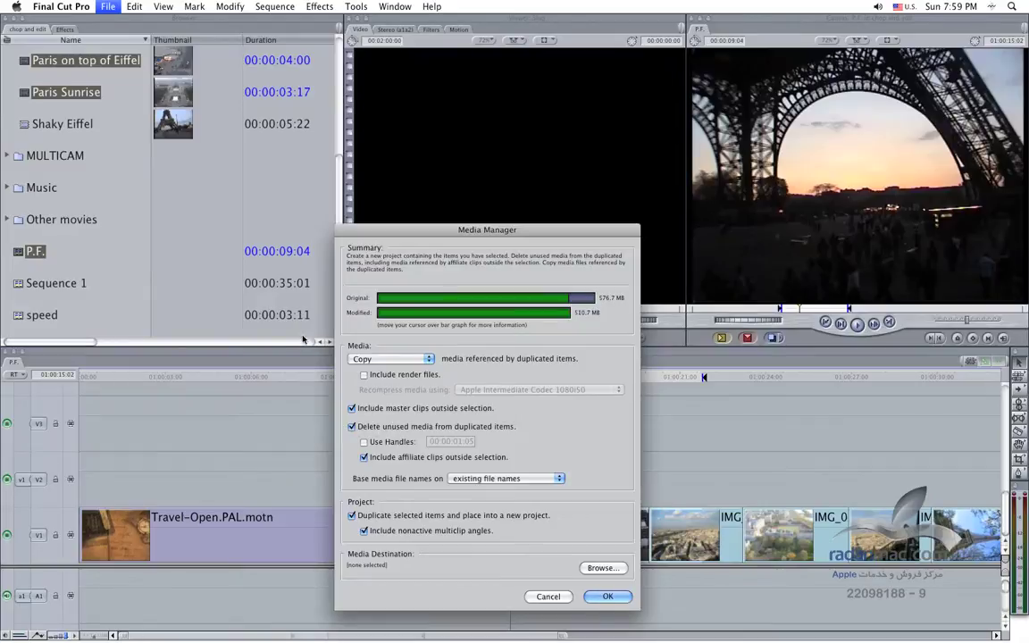
left_click(385, 445)
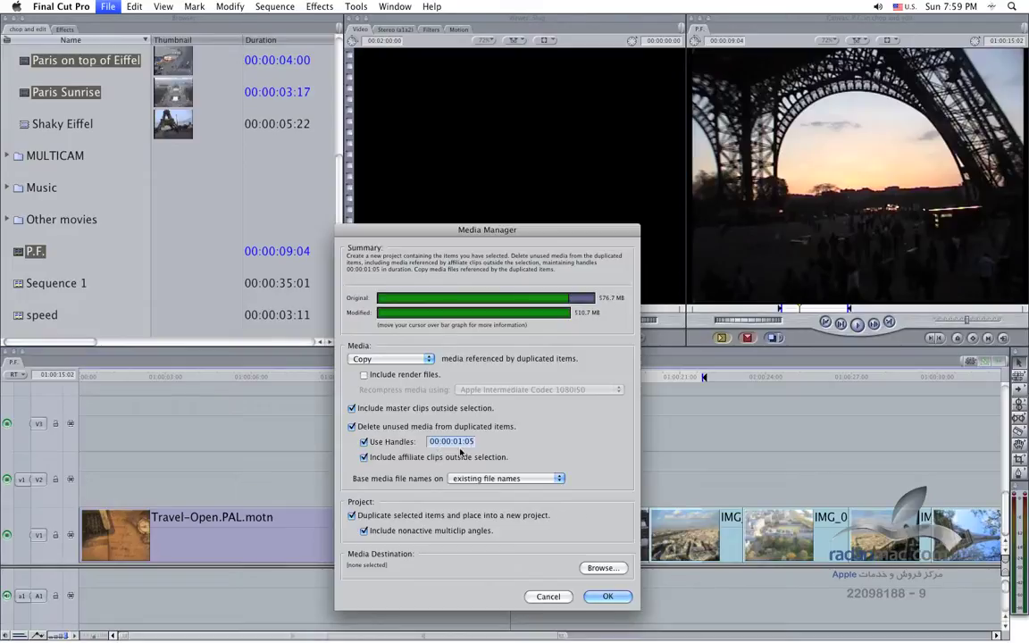
left_click(398, 449)
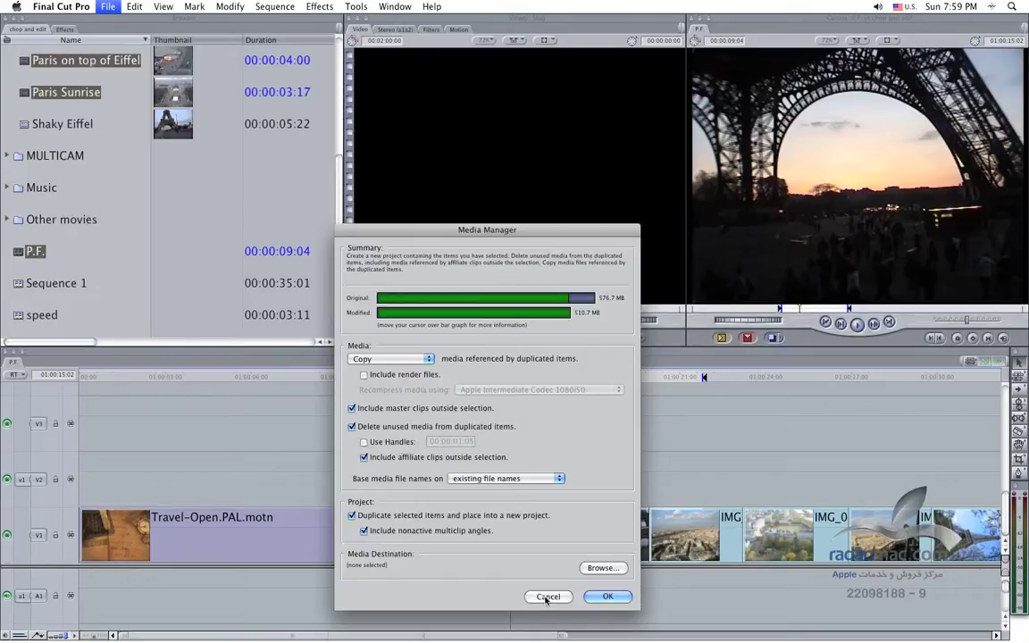
left_click(548, 596)
scroll(2, 139, "up", 5)
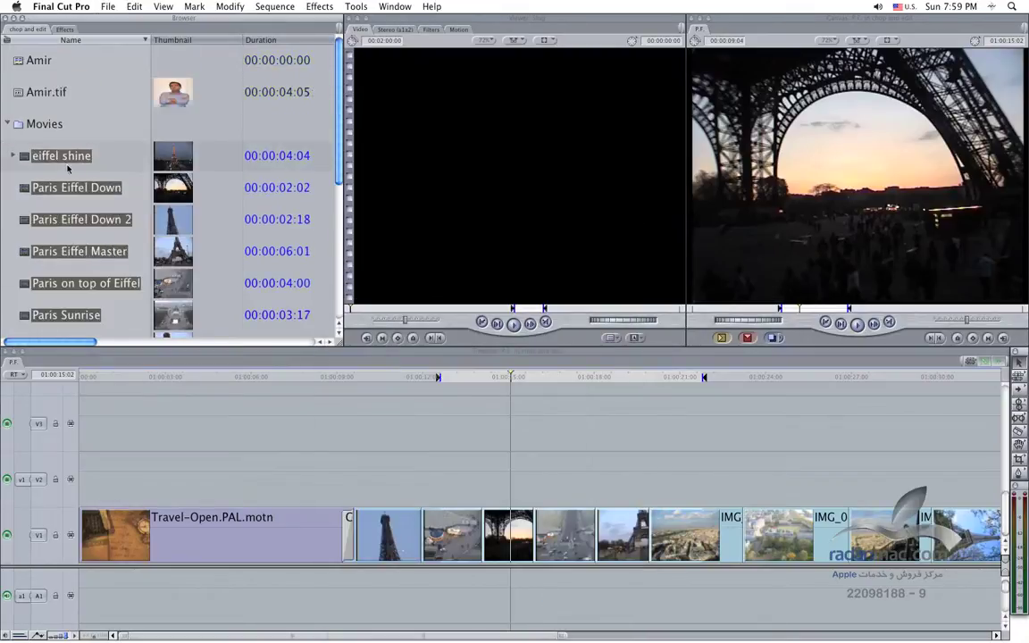
Load Paris Eiffel Down into the Viewer and scrub it, returning to its in point
left_click(26, 198)
double_click(26, 199)
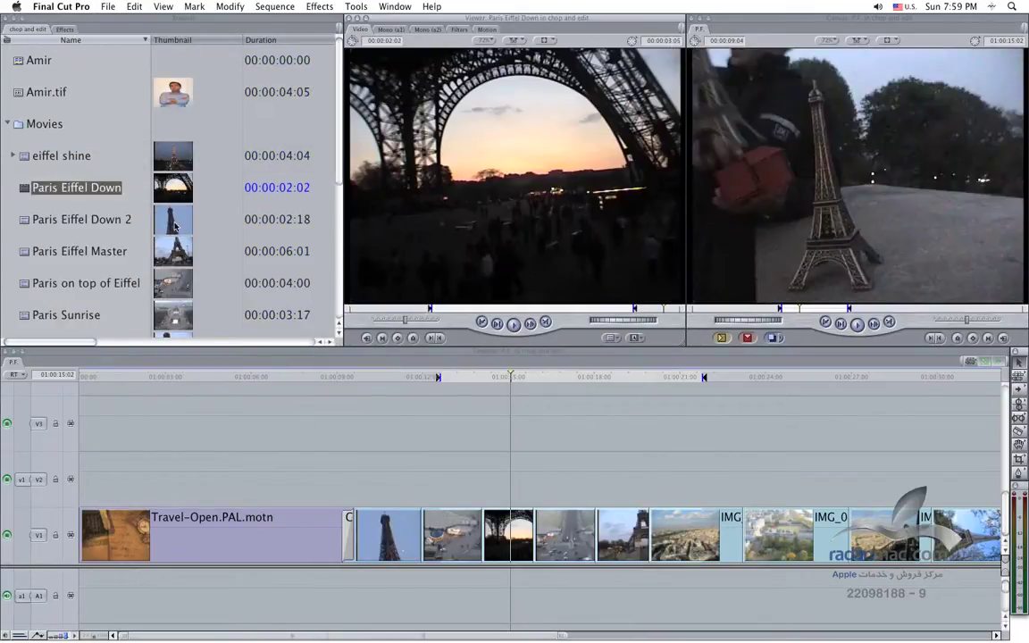
mouse_move(452, 312)
left_mouse_down()
mouse_move(639, 317)
mouse_move(414, 319)
left_mouse_up()
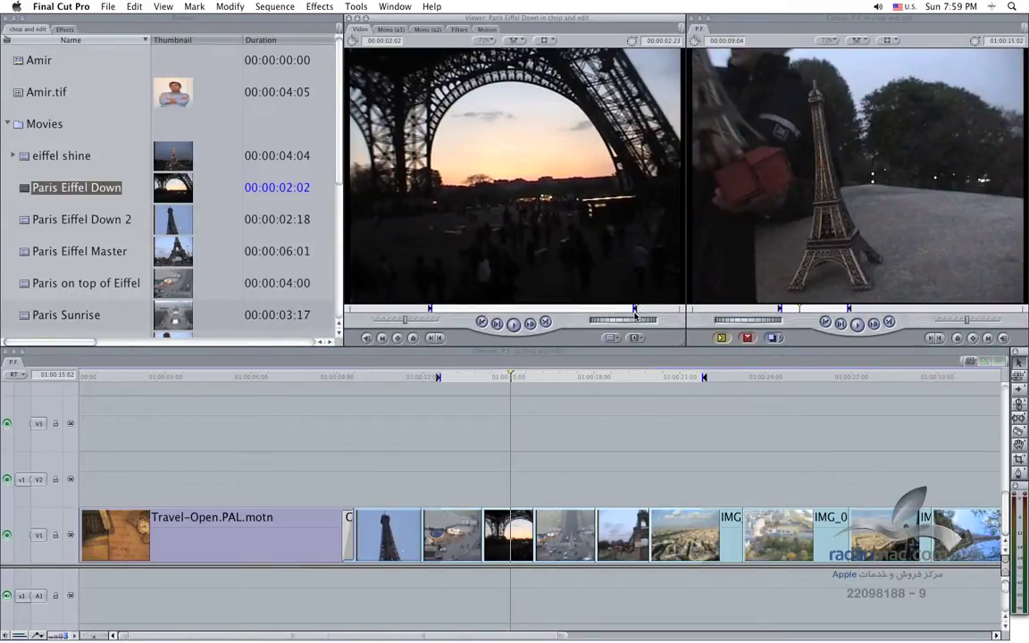
left_click(437, 310)
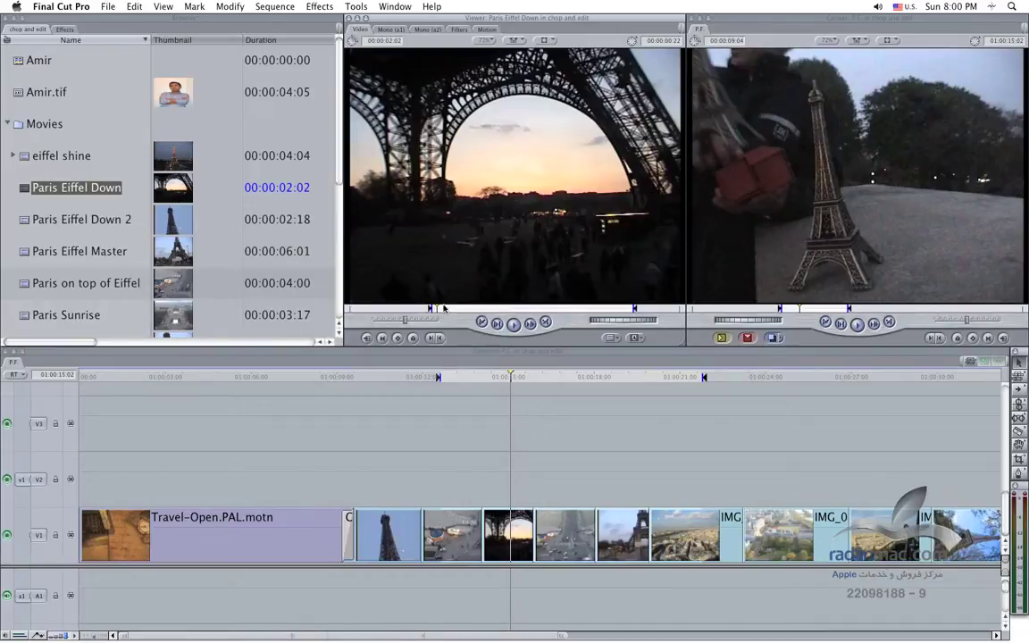
Select the P.F. sequence and open File > Media Manager for it
left_click(107, 7)
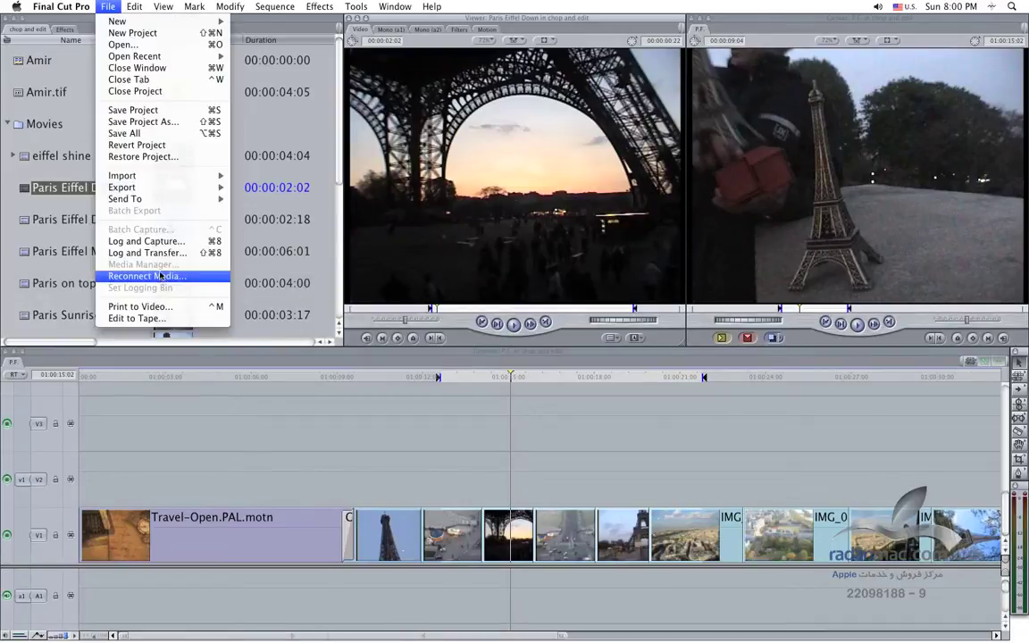
left_click(36, 202)
scroll(122, 301, "down", 7)
left_click(34, 254)
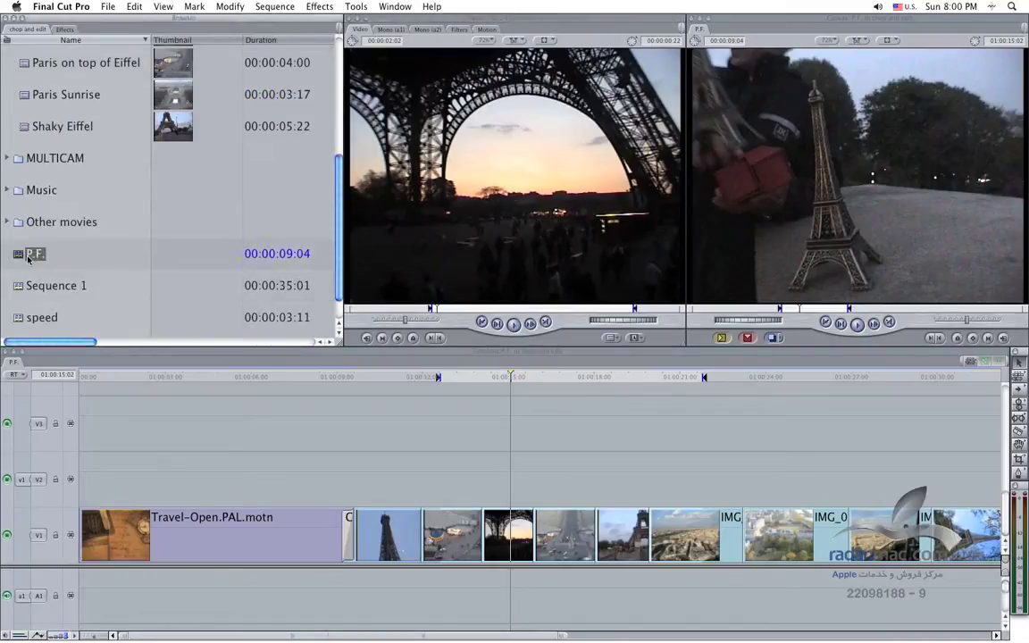
left_click(109, 6)
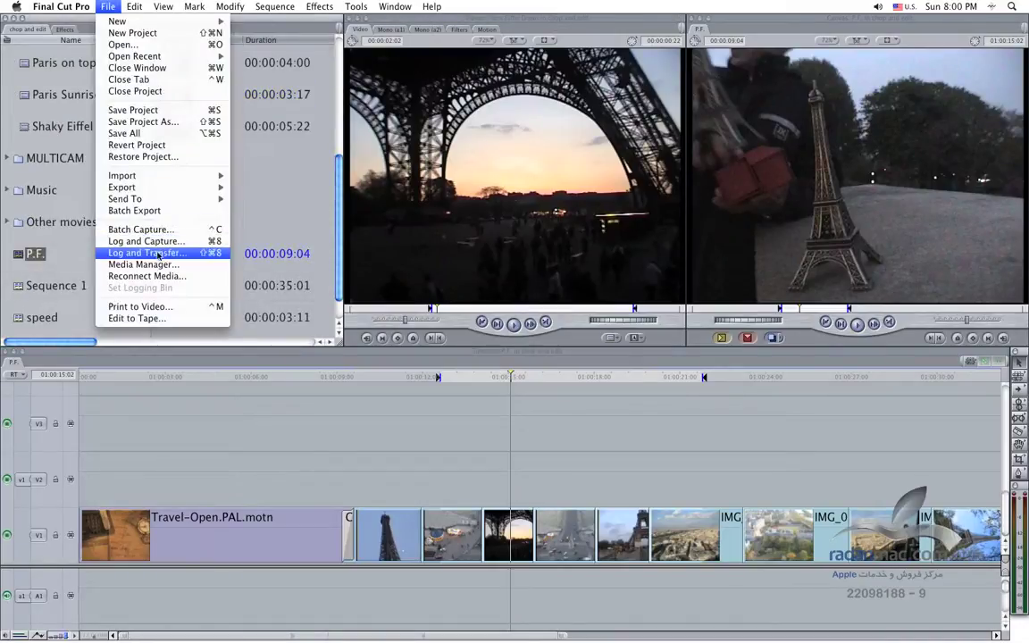
left_click(143, 255)
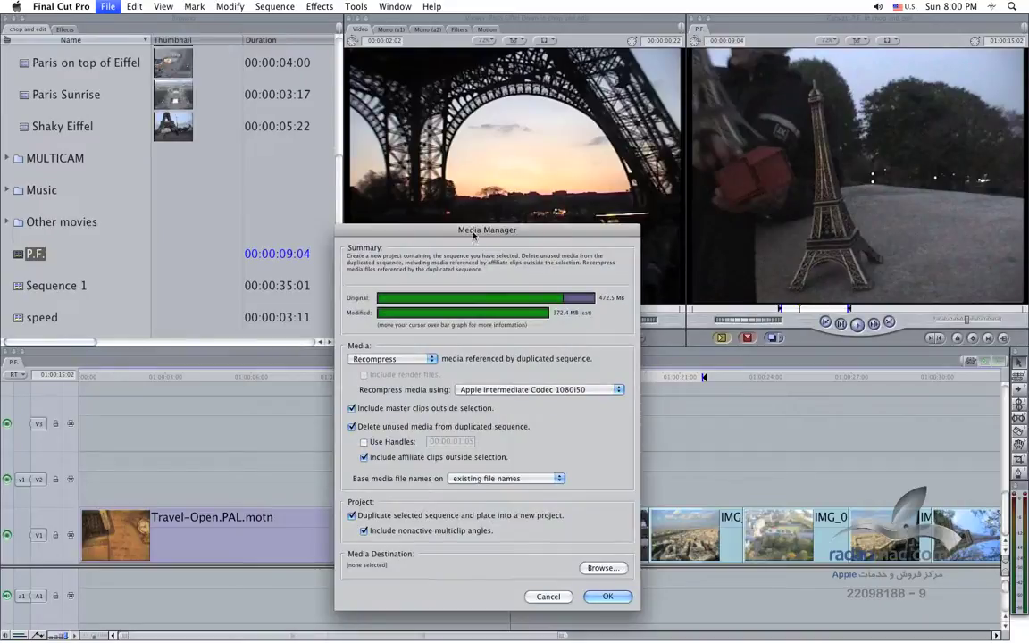
Set Media Manager to Move the media, with Use Handles on at 00:00:03:00
left_click_drag(447, 231, 219, 230)
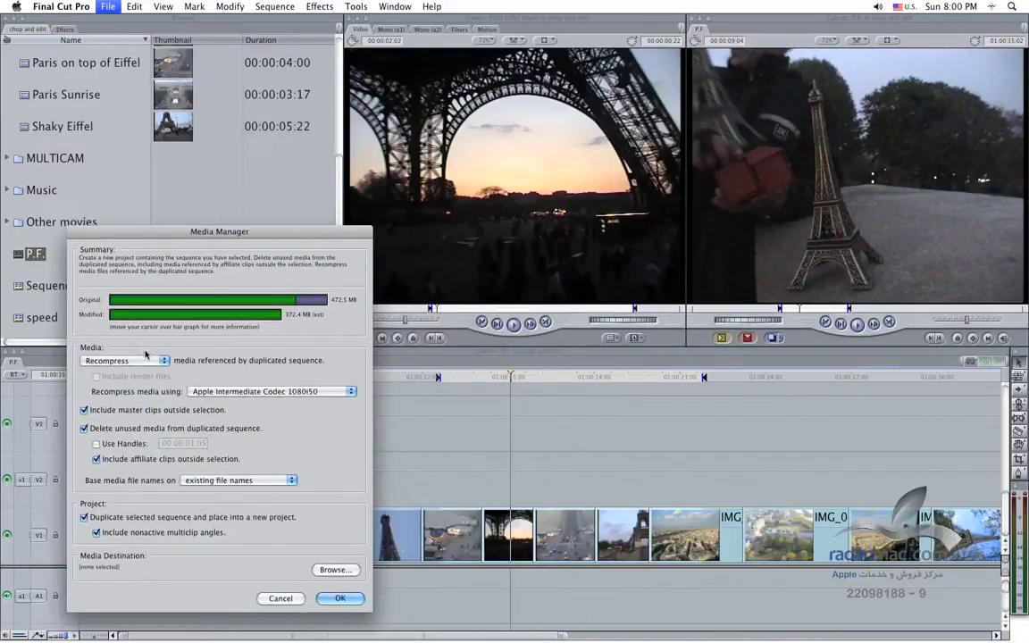
left_click(143, 360)
left_click(141, 351)
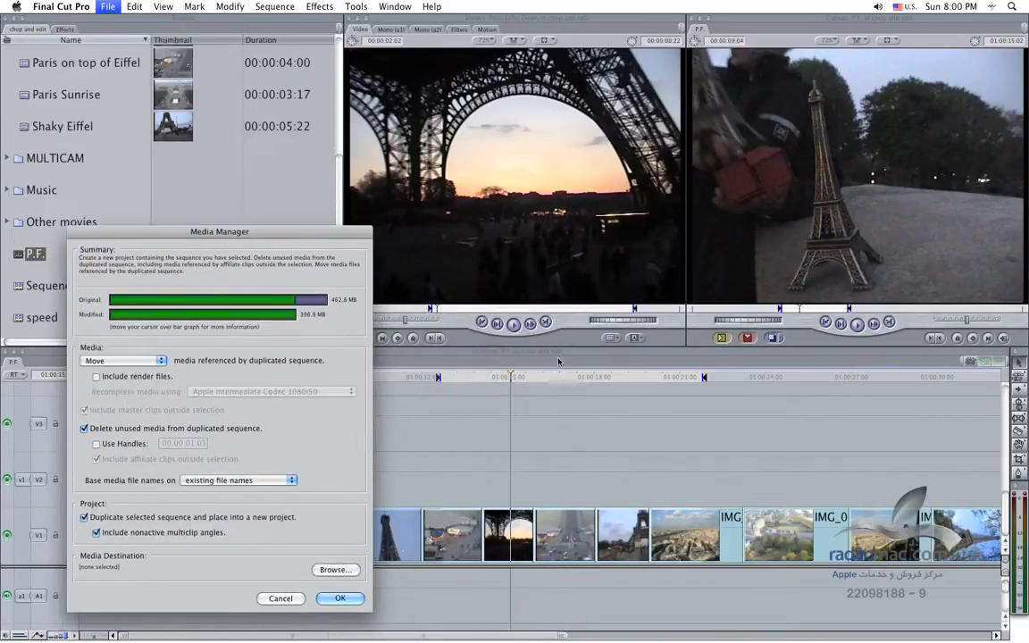
left_click(97, 444)
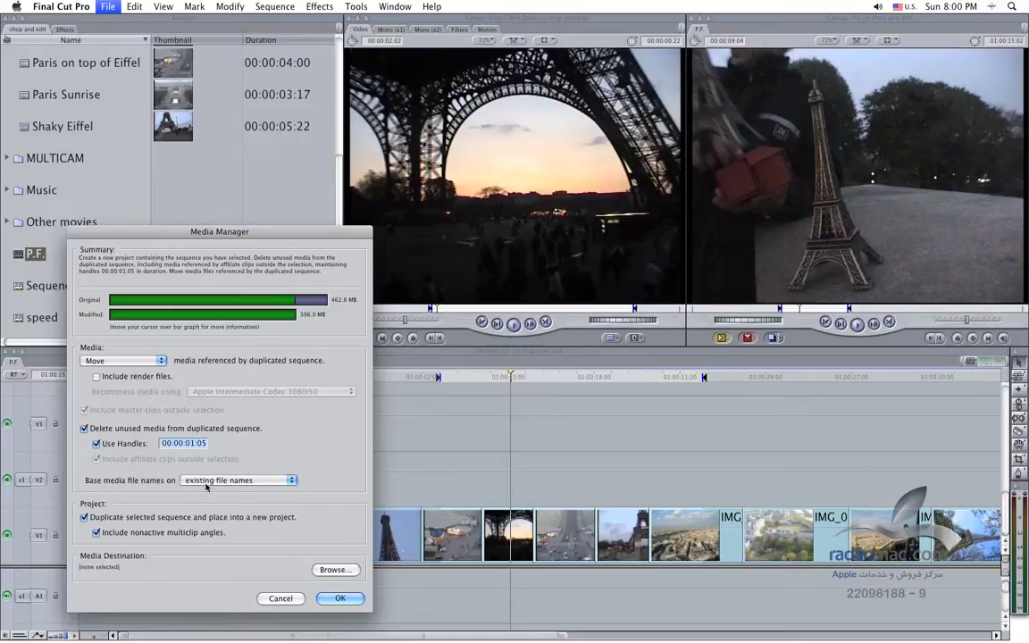
type("300")
key("Tab")
left_click(134, 364)
Switch the media back to Copy, turn off Use Handles, and cancel Media Manager
left_click(129, 344)
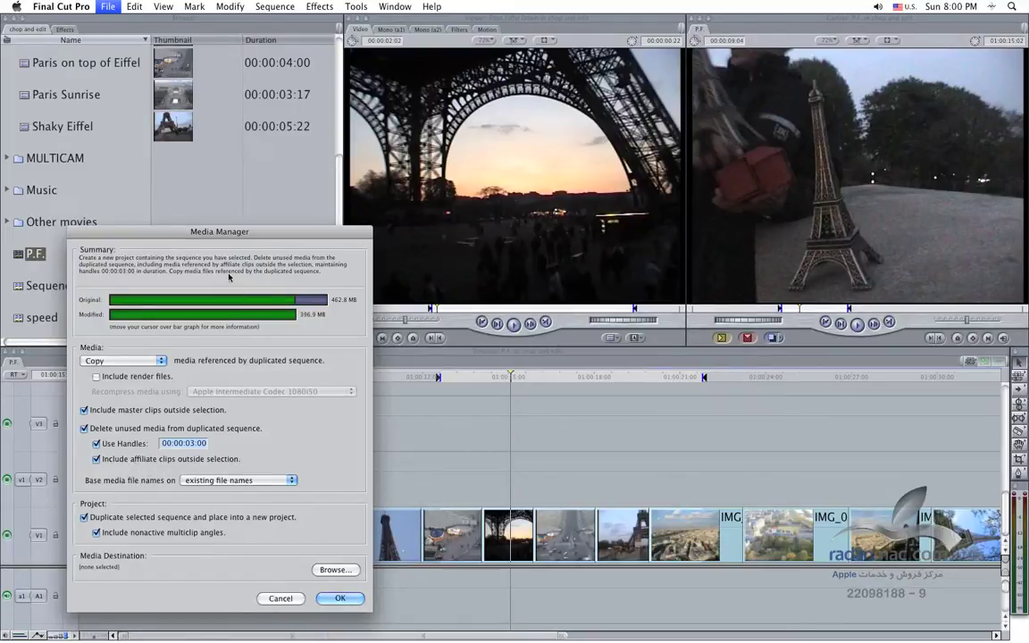
left_click_drag(223, 232, 381, 215)
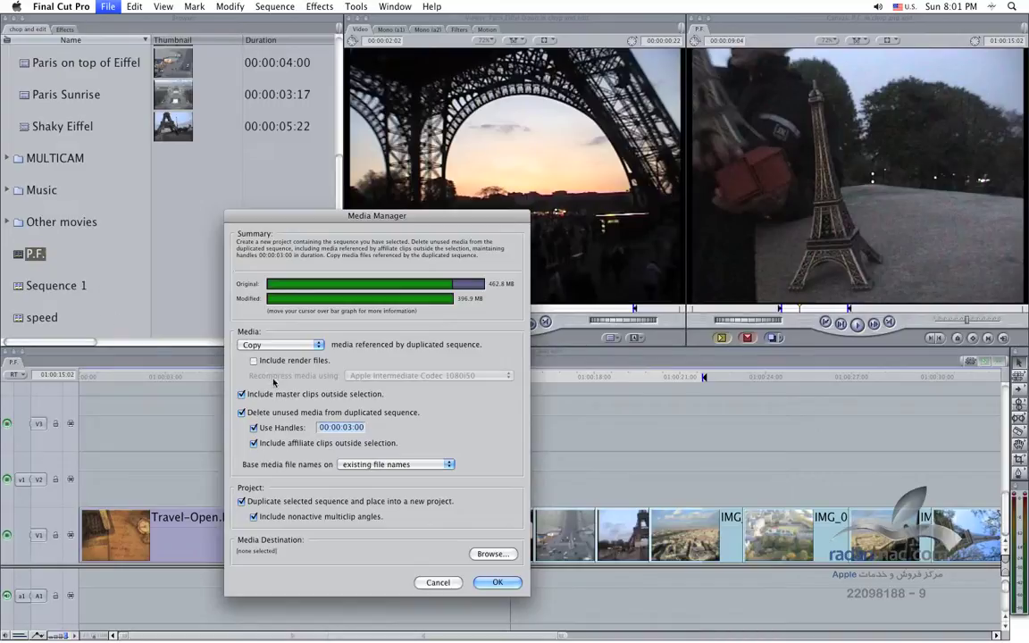
left_click(254, 428)
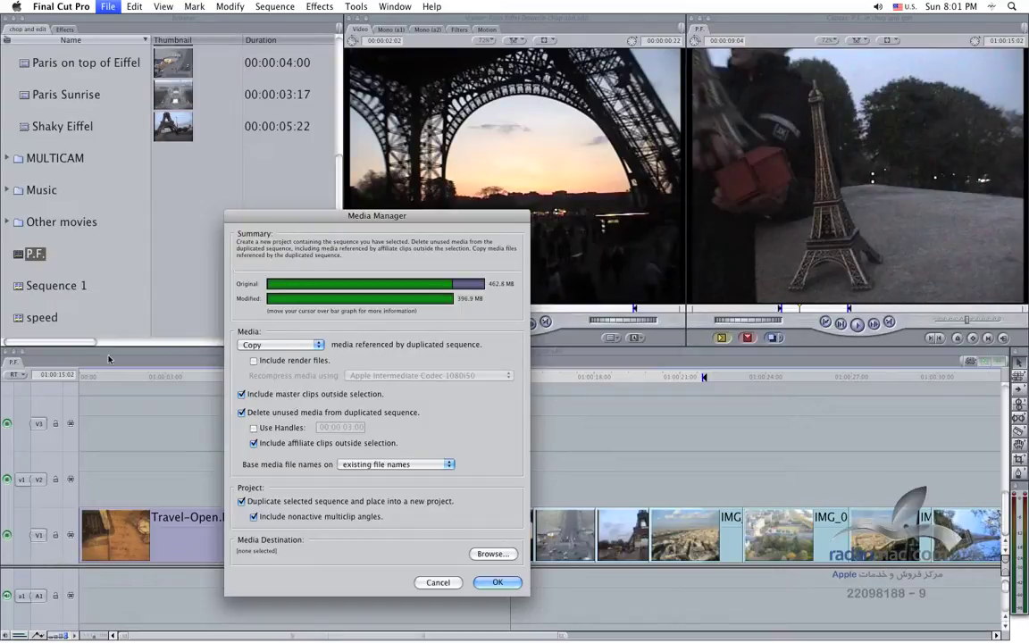
left_click(439, 582)
scroll(112, 219, "up", 5)
Create a new sequence named Master and open it for editing
left_click(24, 172)
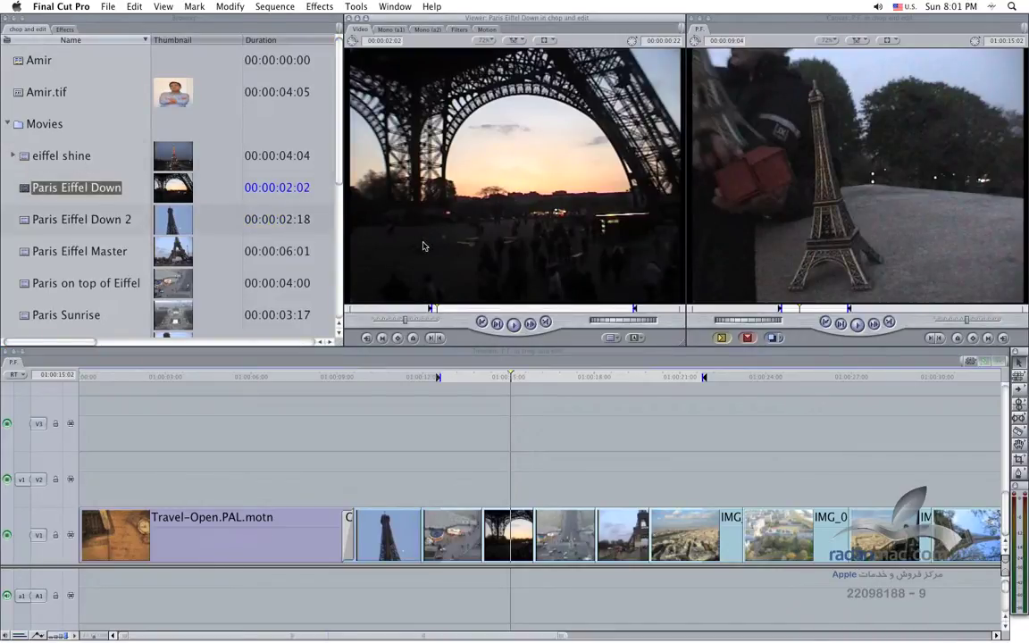
left_click(38, 190)
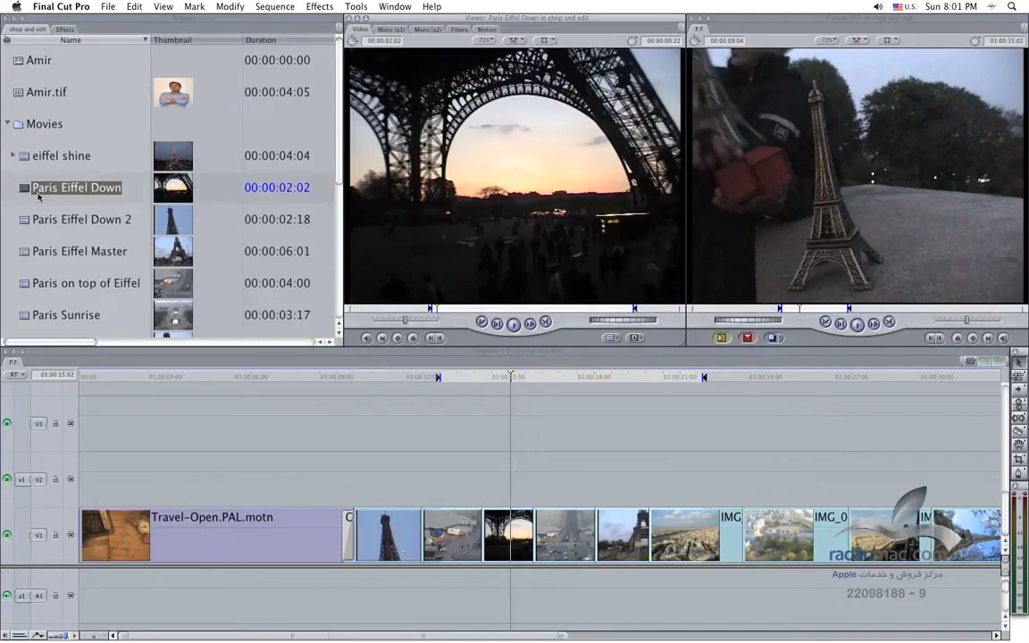
key("super+n")
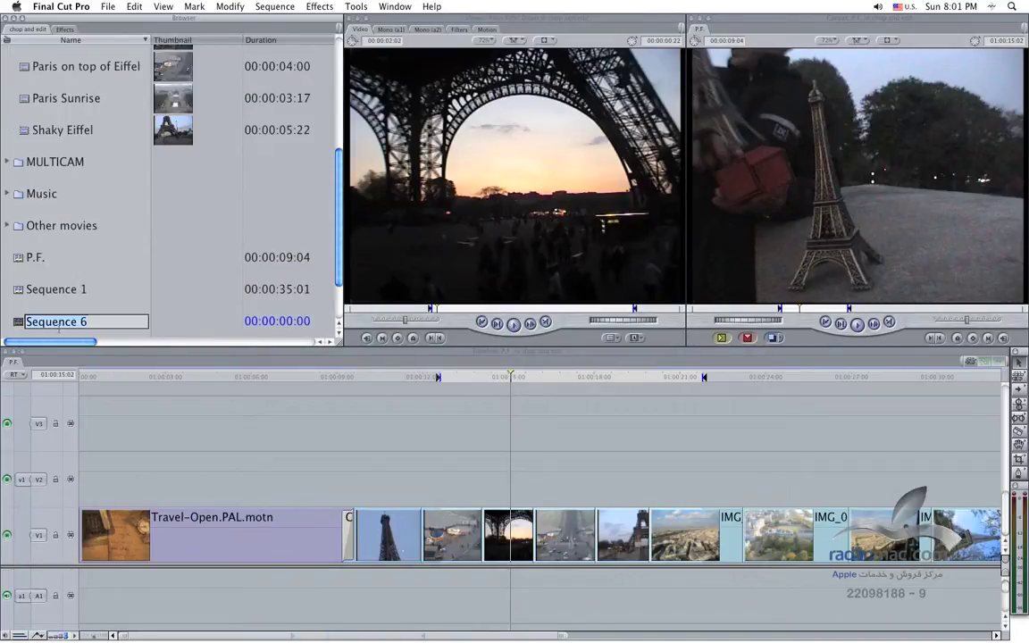
type("Master")
key("Return")
scroll(79, 299, "up", 5)
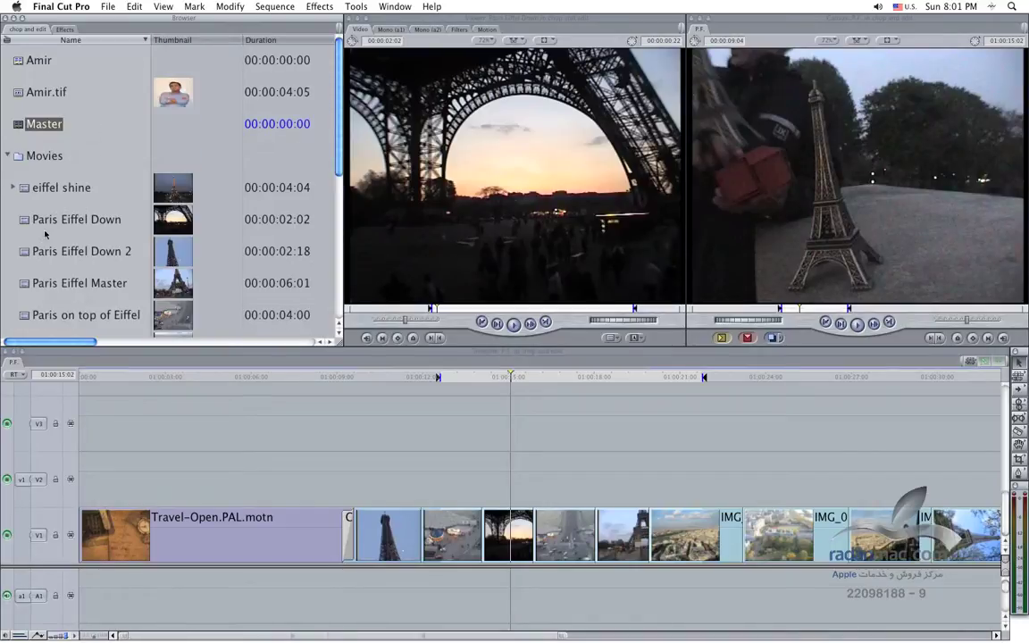
double_click(18, 125)
Add Paris Eiffel Down to Master and close the gap so it starts at zero
left_click(72, 219)
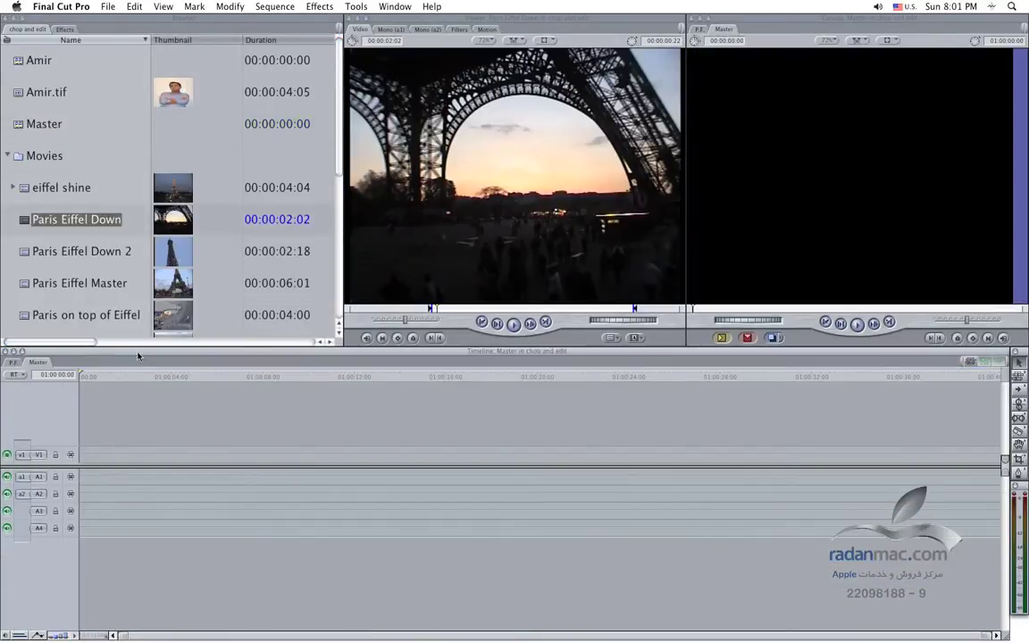
left_click_drag(72, 220, 189, 466)
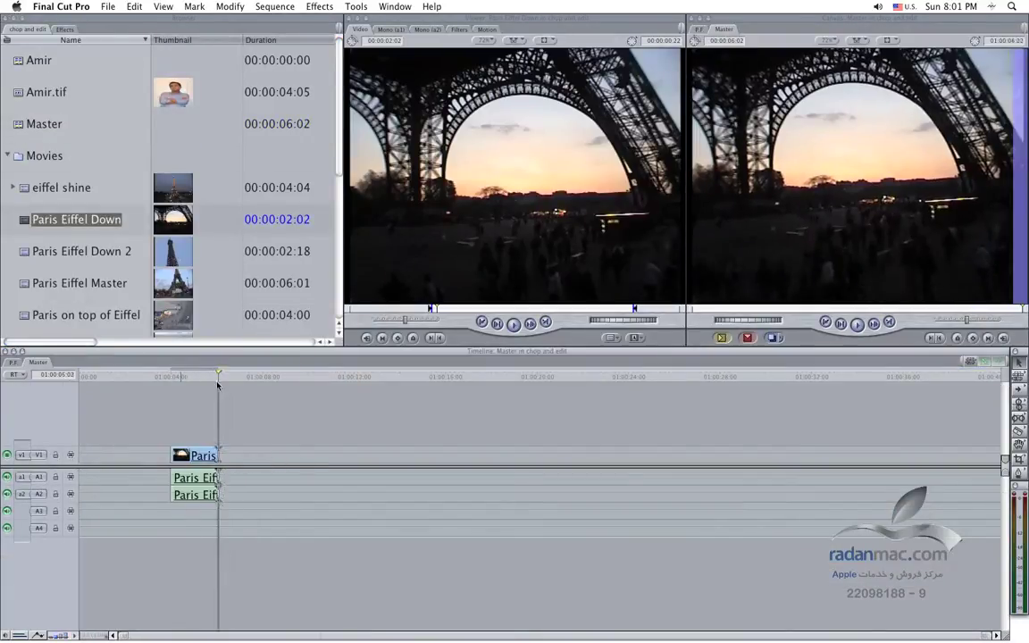
right_click(120, 455)
left_click(147, 462)
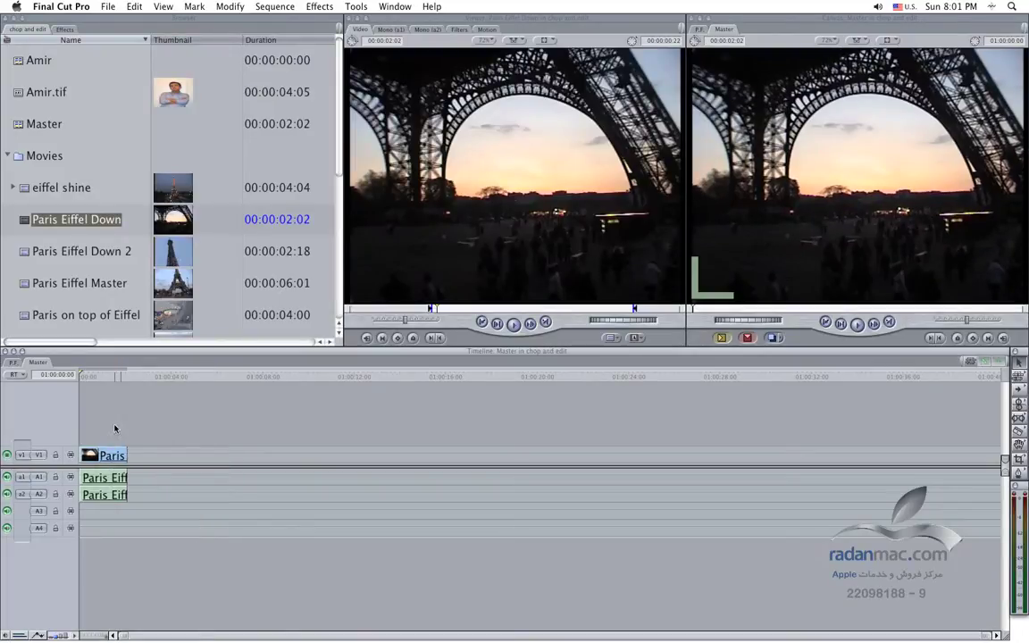
Delete the Paris clip's own audio, keeping only its video
left_click(104, 487)
left_click_drag(147, 480, 86, 512)
key("Delete")
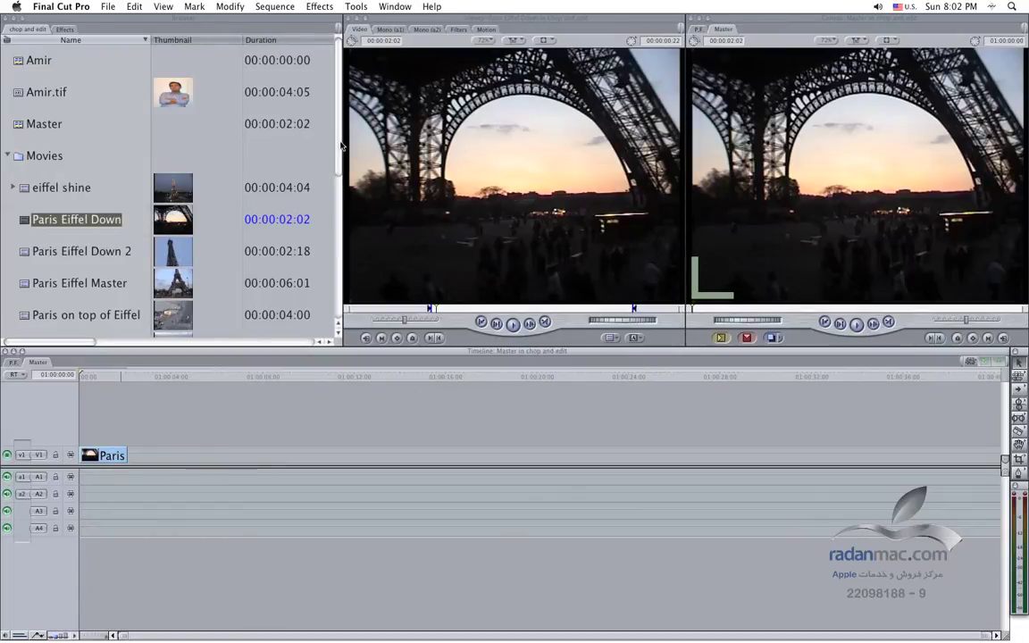
Place Cafe de Paris Rhythmic.aif from the Music folder onto A1/A2
scroll(302, 199, "down", 6)
scroll(289, 286, "down", 3)
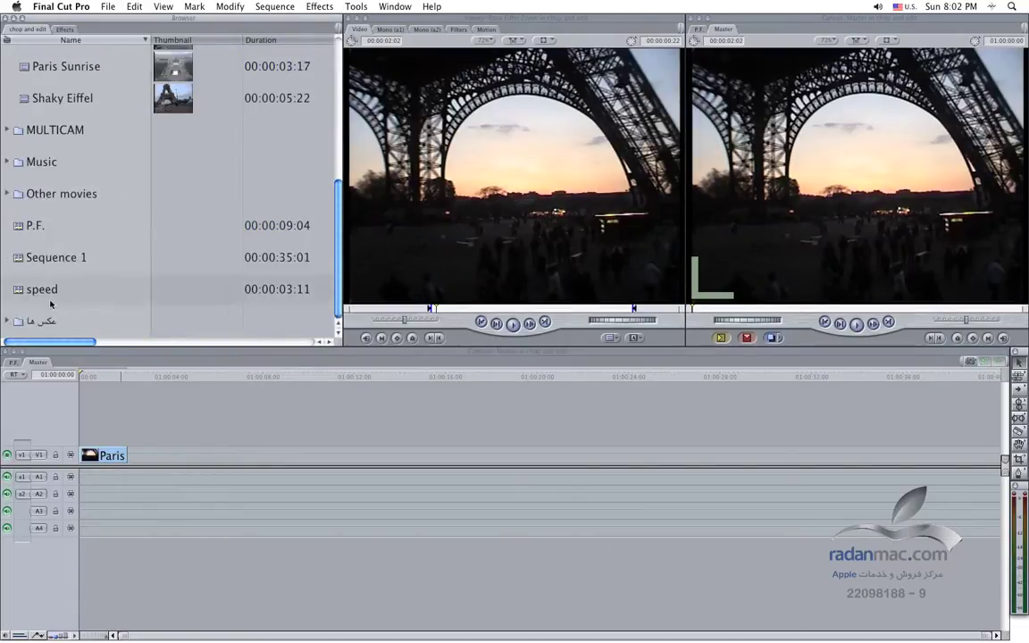
left_click(7, 163)
left_click_drag(36, 193, 98, 480)
Blade the music at 00:00:02:02, delete the excess, and select all clips
key("Home")
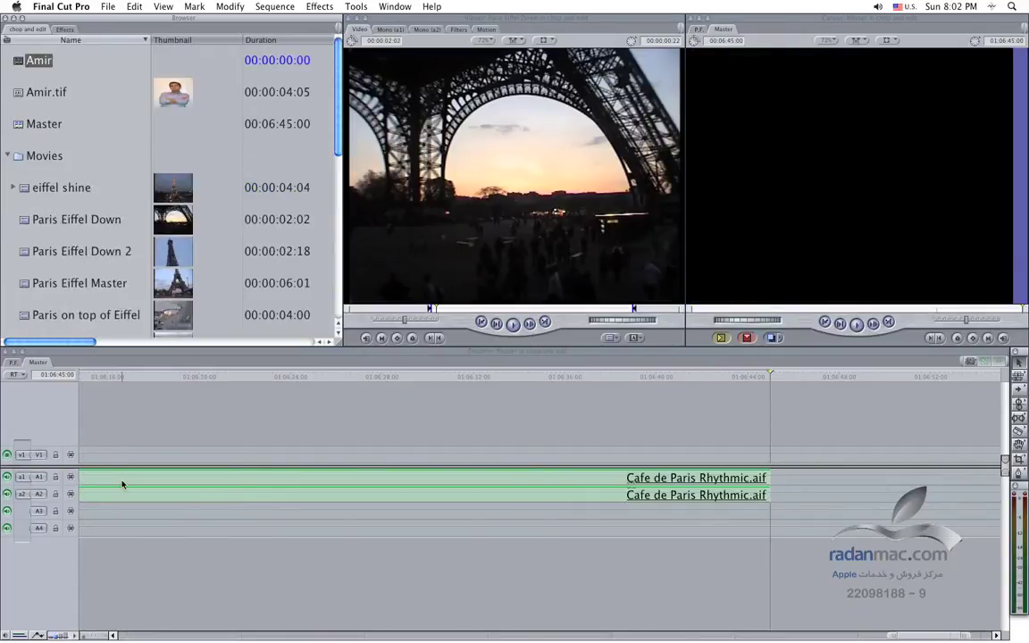
key("Home")
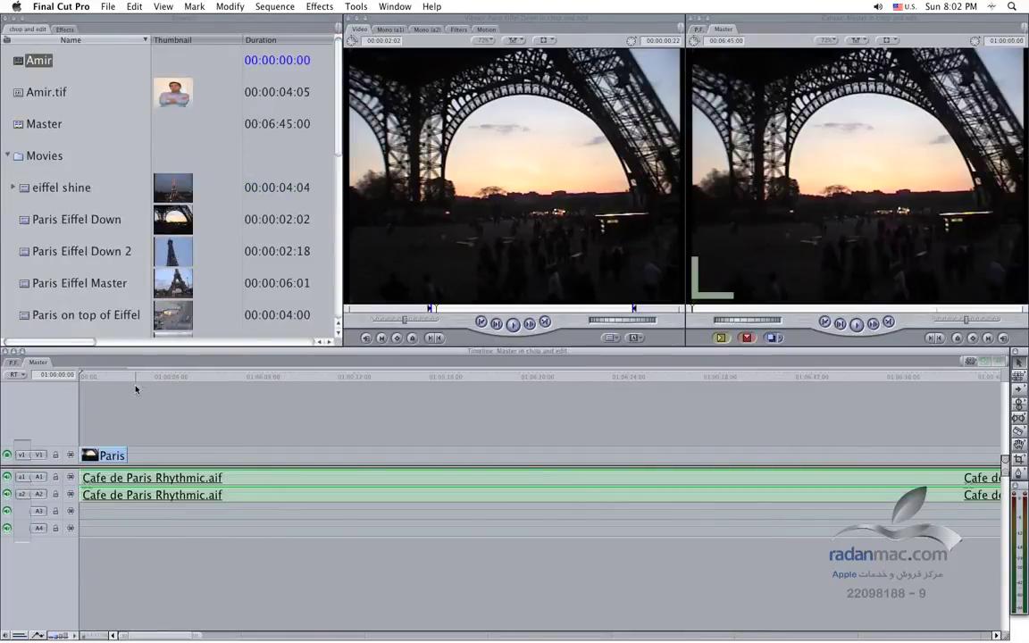
left_click(128, 373)
key("Up")
key("ctrl+v")
left_click(182, 488)
key("Delete")
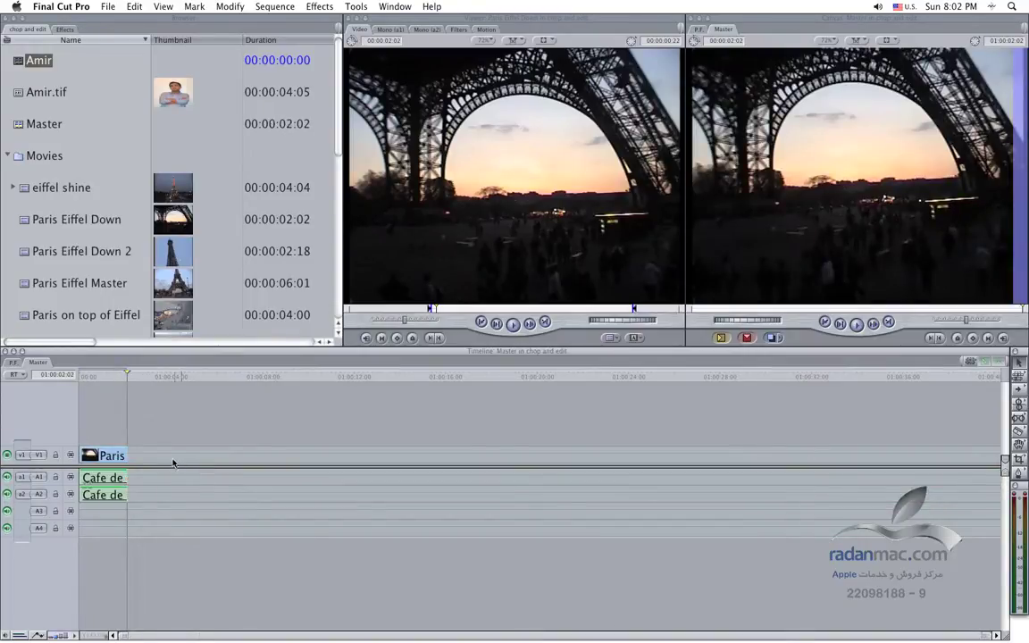
key("ctrl+a")
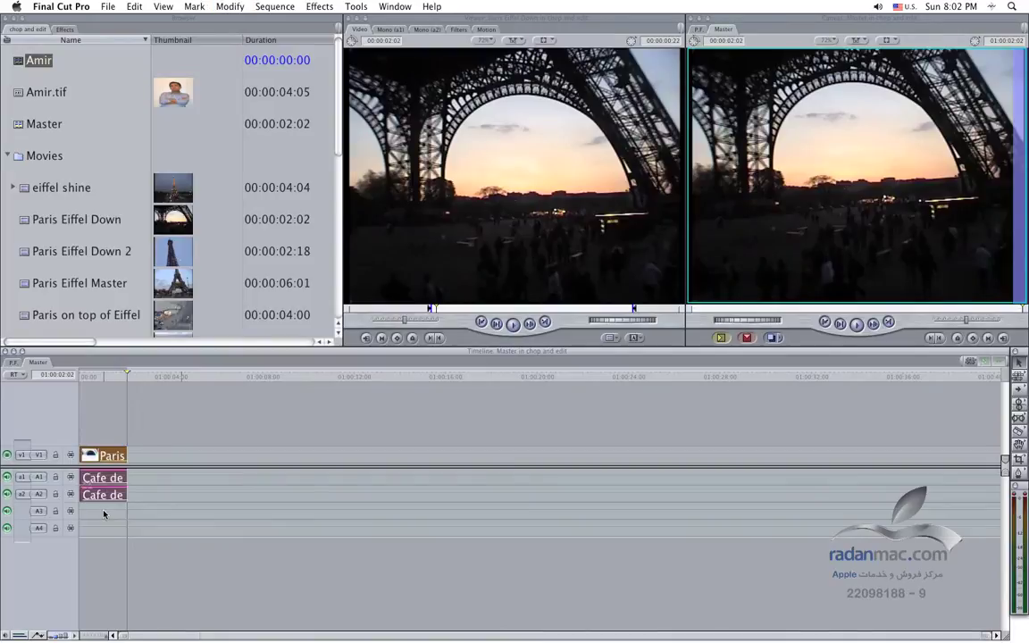
Drag the Paris clip and music about six seconds later, making Master 00:00:08:06 long
left_click(224, 6)
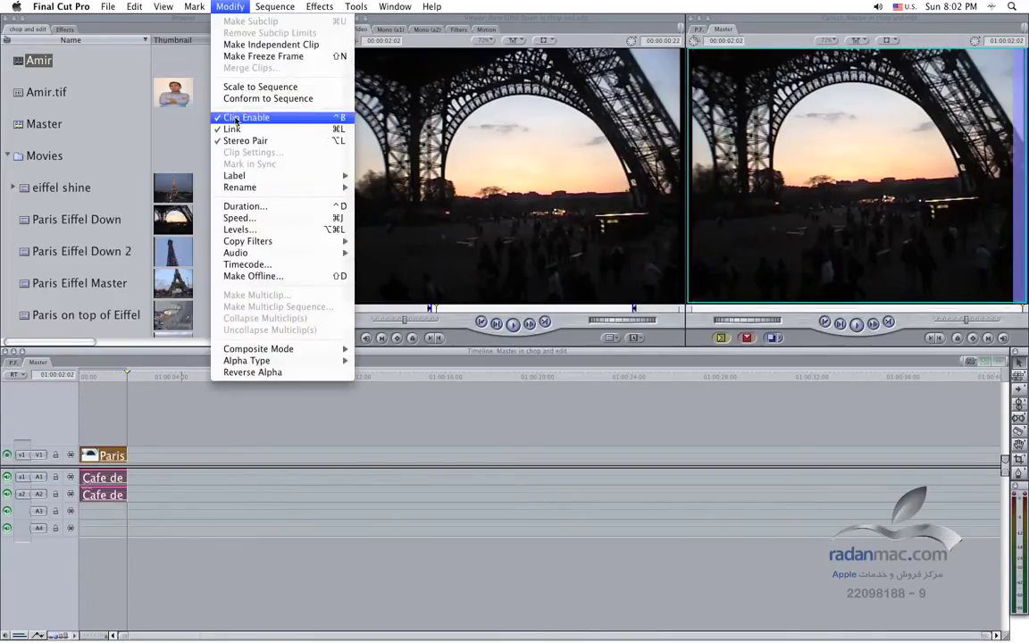
left_click(124, 470)
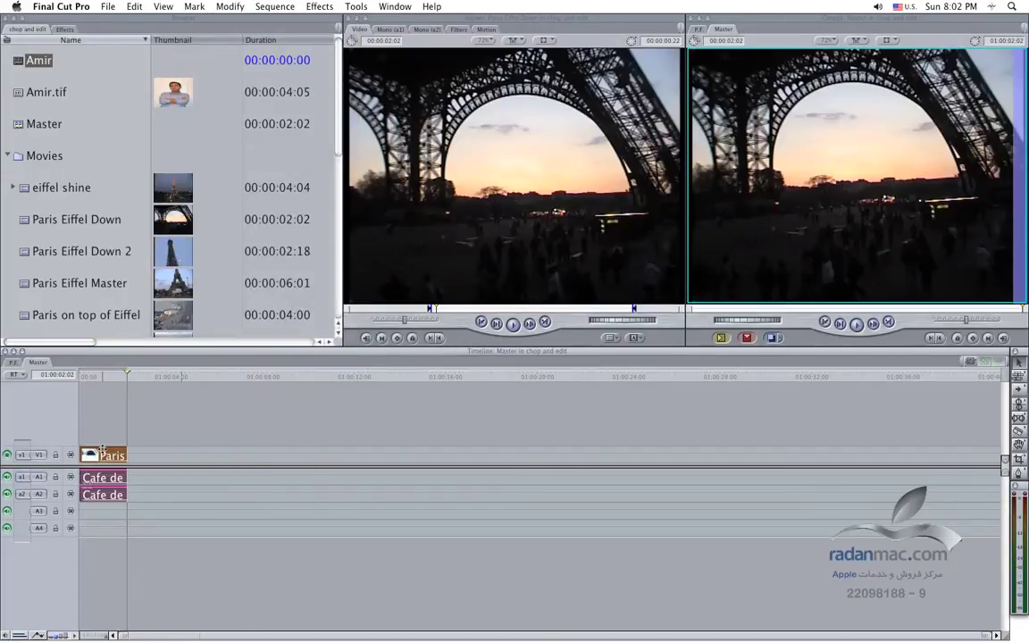
left_click_drag(103, 449, 258, 454)
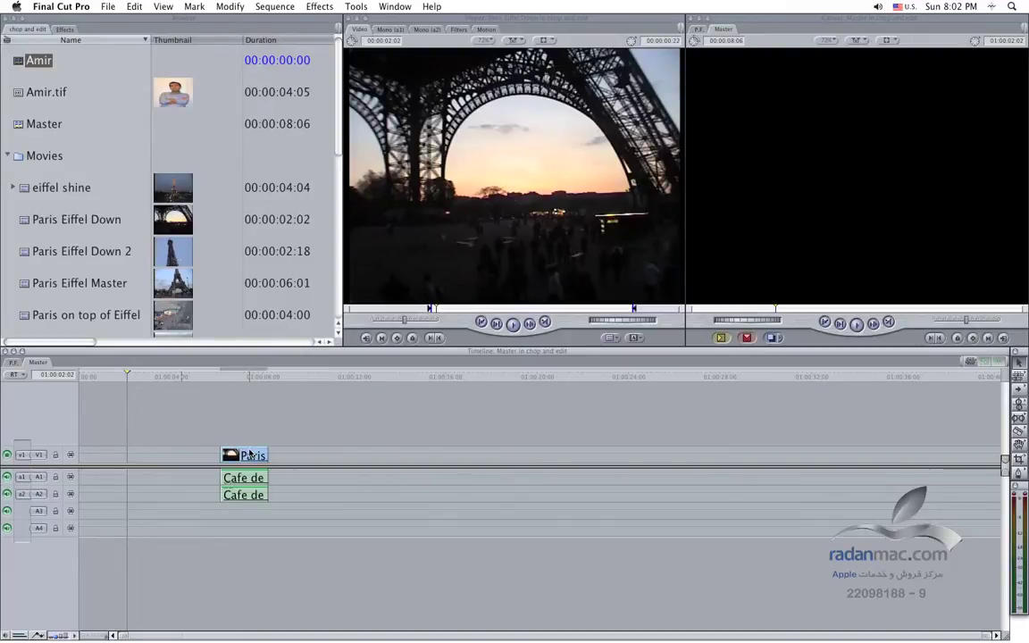
Collapse the Movies and Music folders and delete an unwanted new Sequence 7
left_click(7, 156)
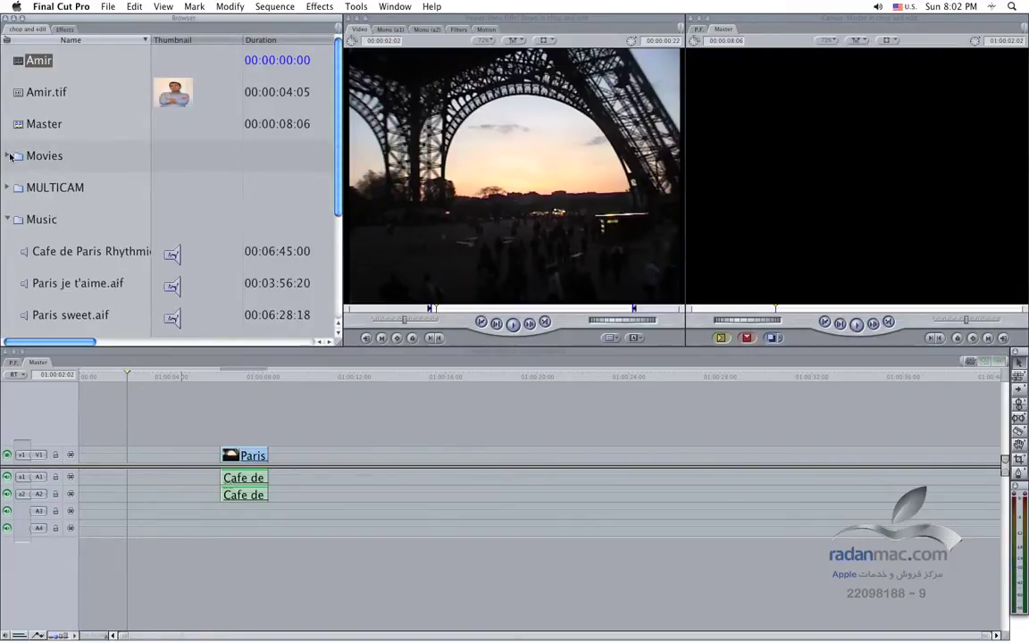
left_click(7, 219)
scroll(109, 302, "down", 2)
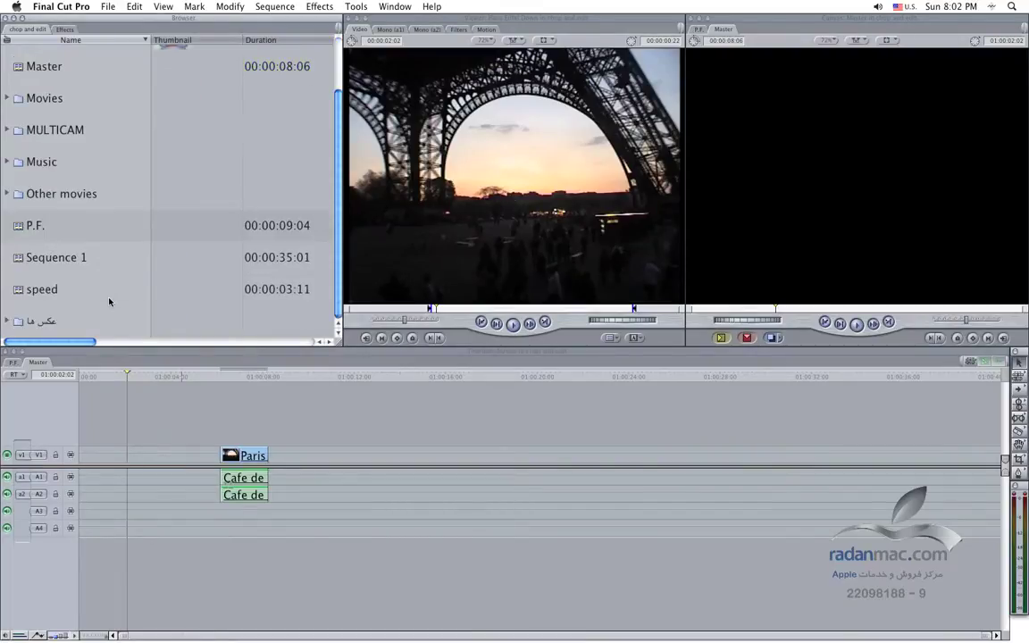
key("super+n")
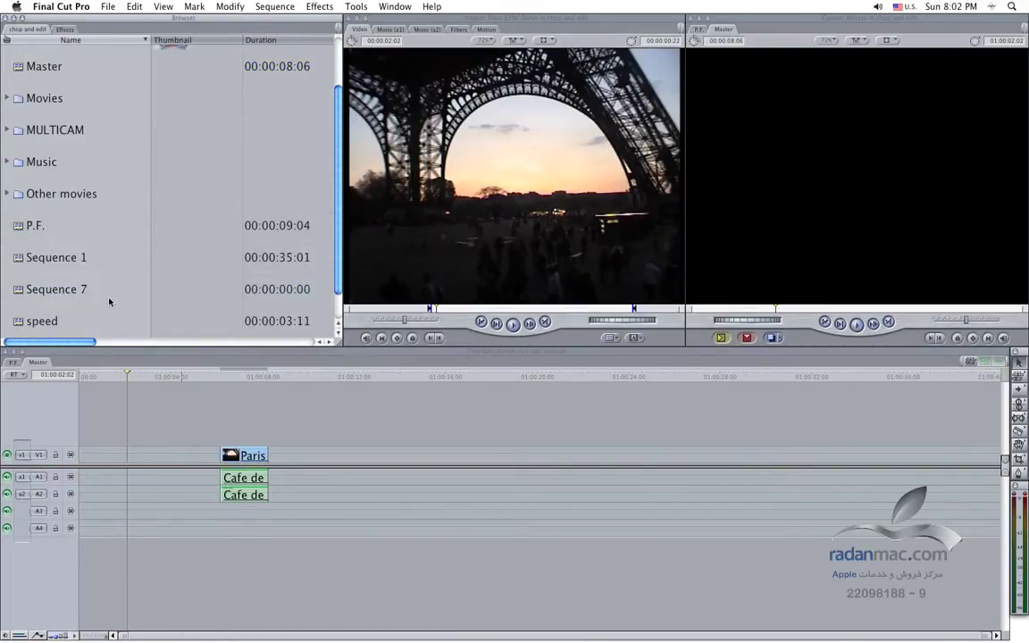
left_click(84, 294)
key("Delete")
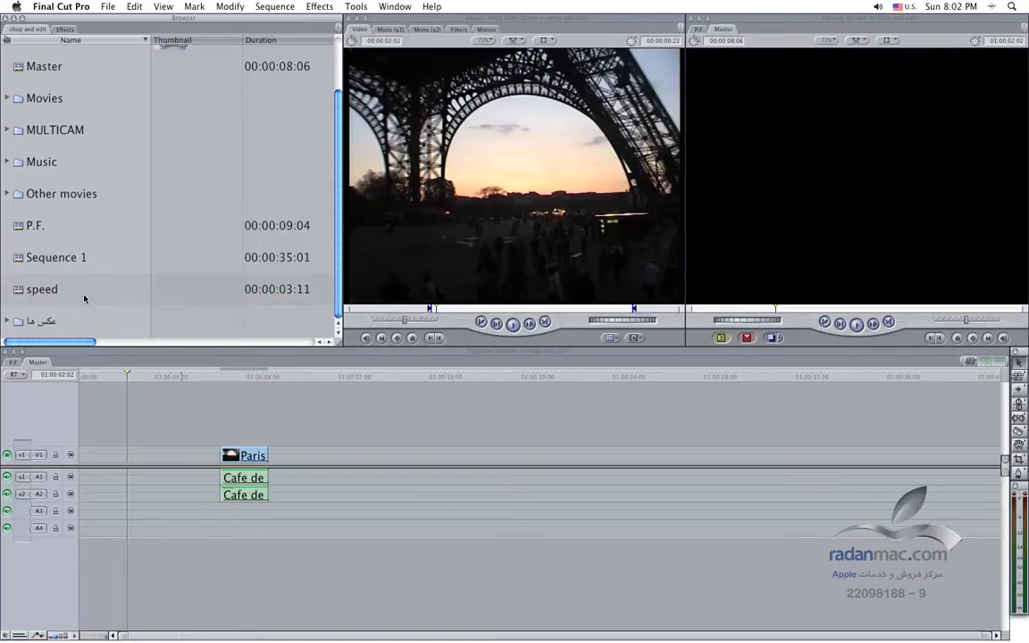
Create a bin named Synced Media and drag the sequence's Paris clip into it
key("super+b")
type("Synced")
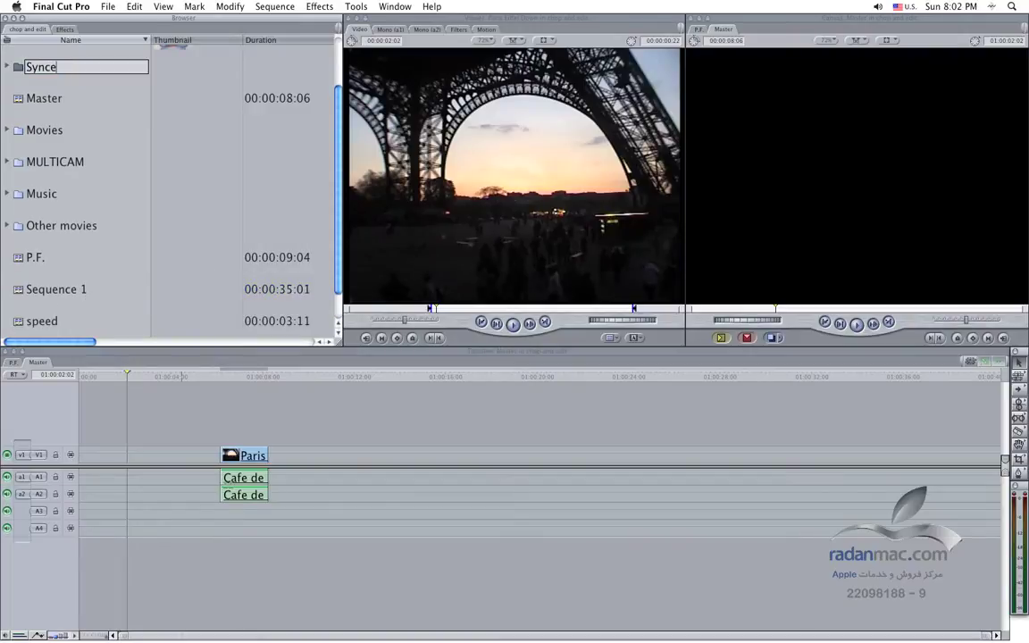
type("Meda")
type("a")
key("Return")
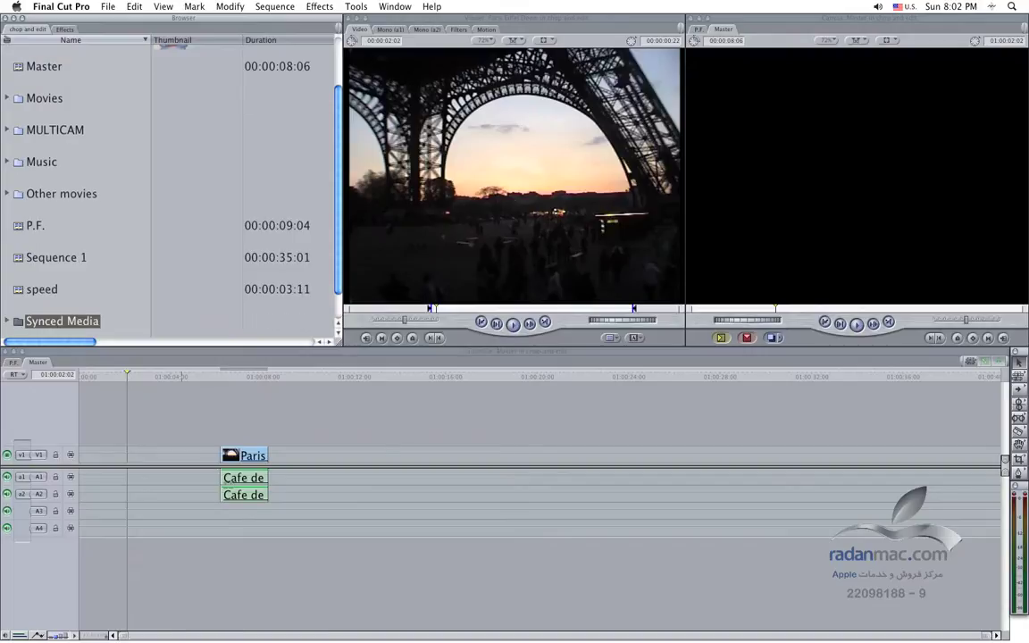
scroll(75, 324, "down", 1)
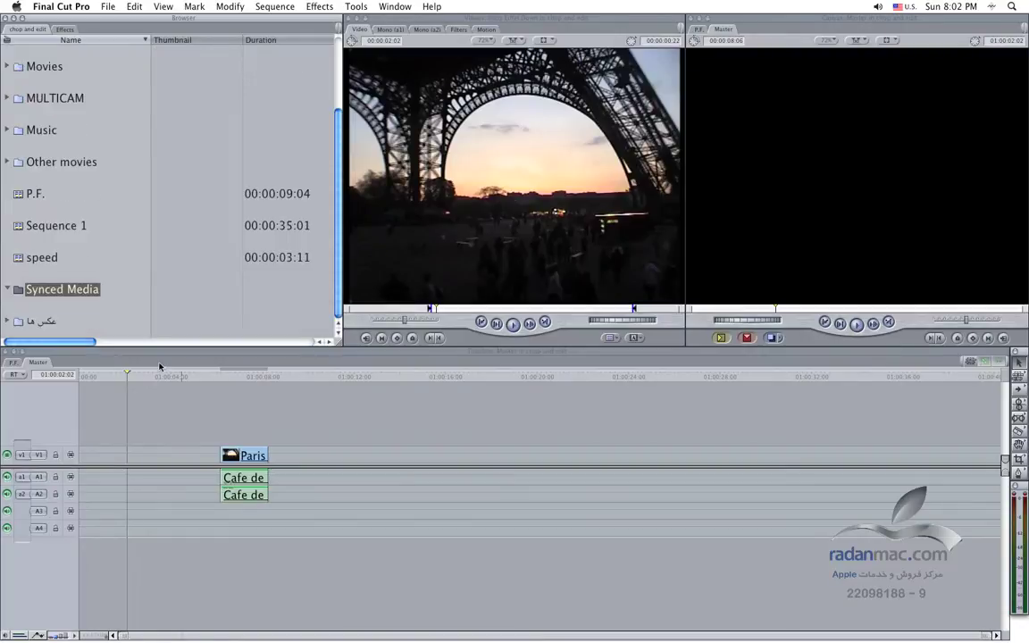
double_click(259, 456)
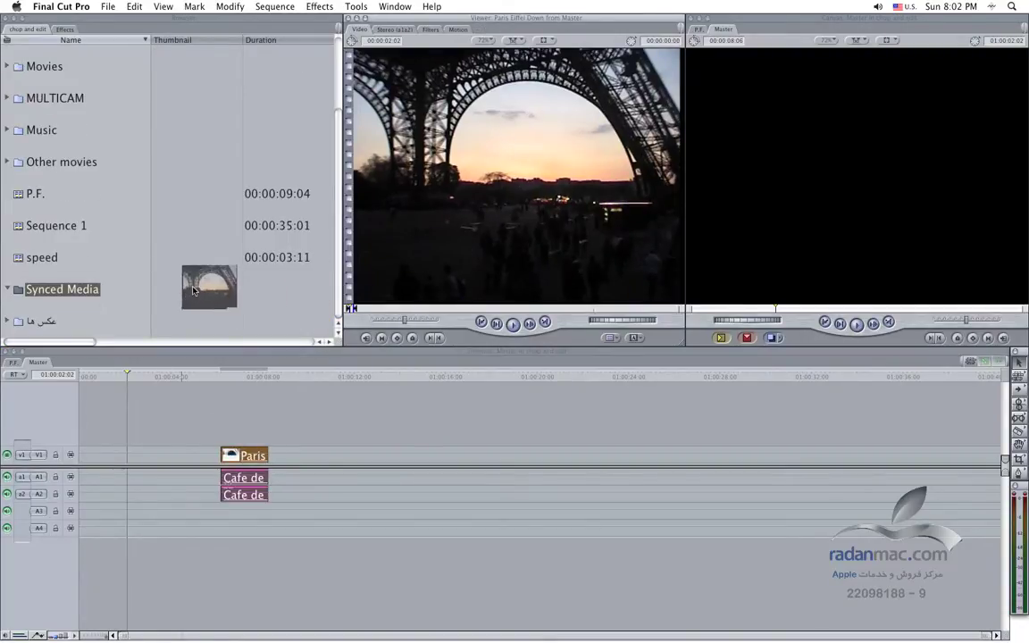
left_click_drag(259, 456, 84, 295)
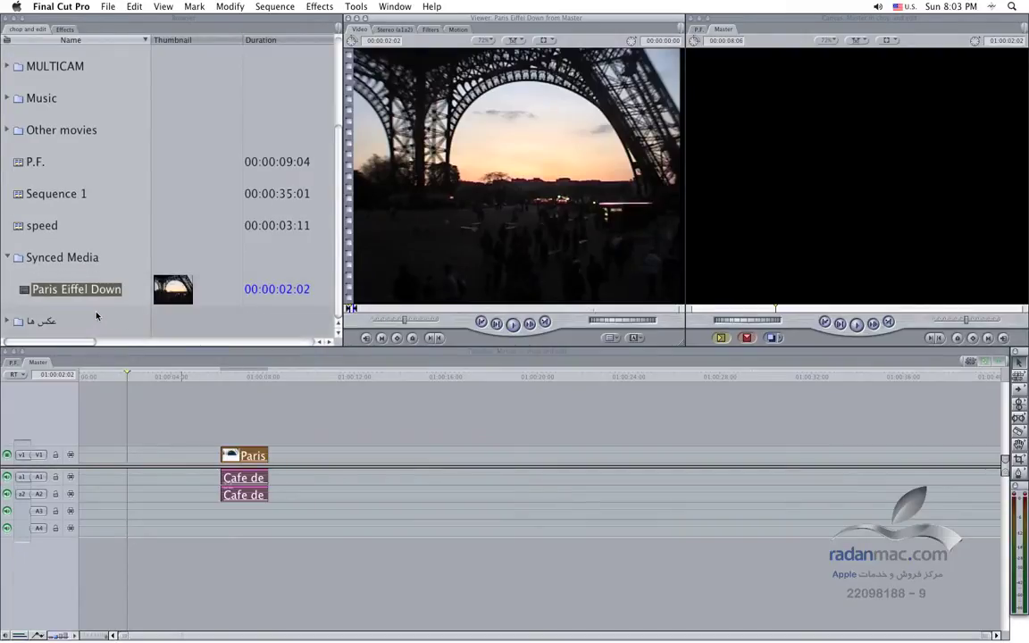
Select the Paris Eiffel Down copy in Synced Media, then the original in Movies
left_click(261, 392)
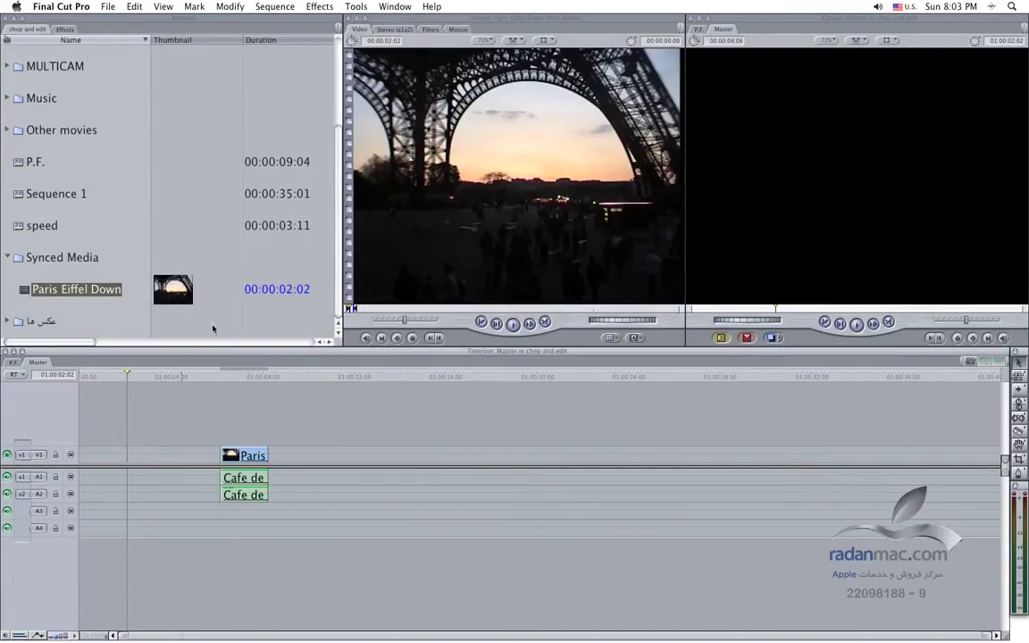
left_click(46, 291)
scroll(330, 257, "up", 3)
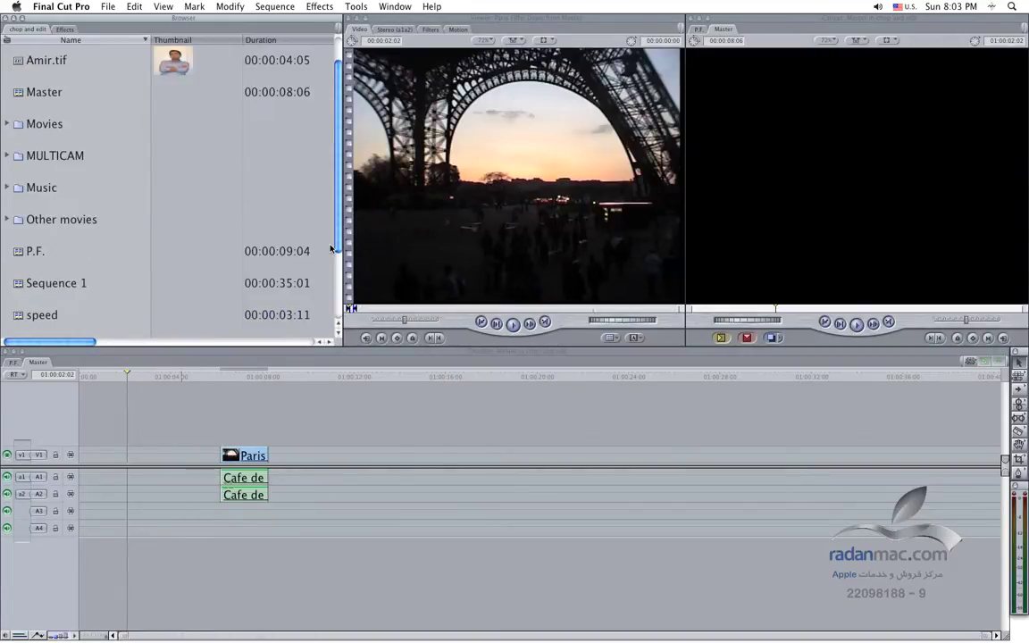
left_click(8, 124)
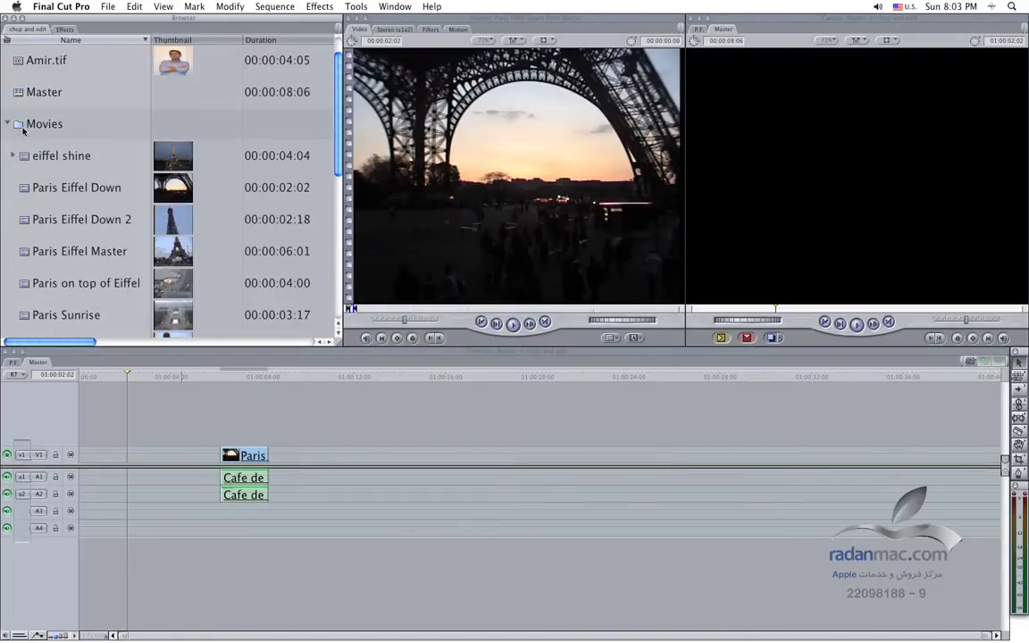
left_click(27, 188)
Load the original Paris Eiffel Down clip in the Viewer and scrub through its footage
left_click_drag(35, 192, 25, 192)
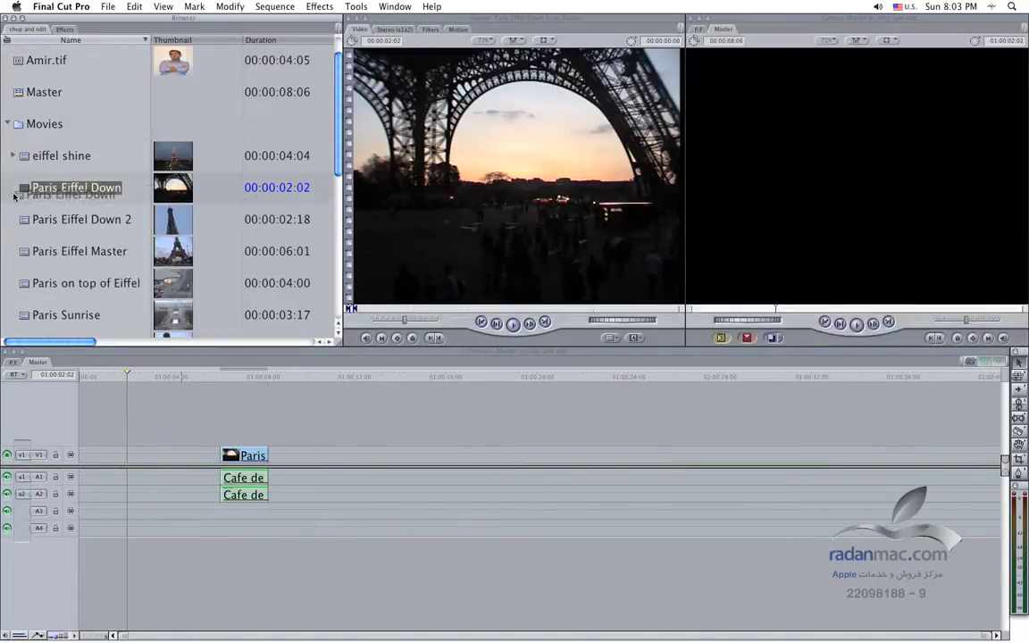
double_click(26, 189)
mouse_move(441, 308)
left_mouse_down()
mouse_move(526, 320)
mouse_move(502, 313)
left_mouse_up()
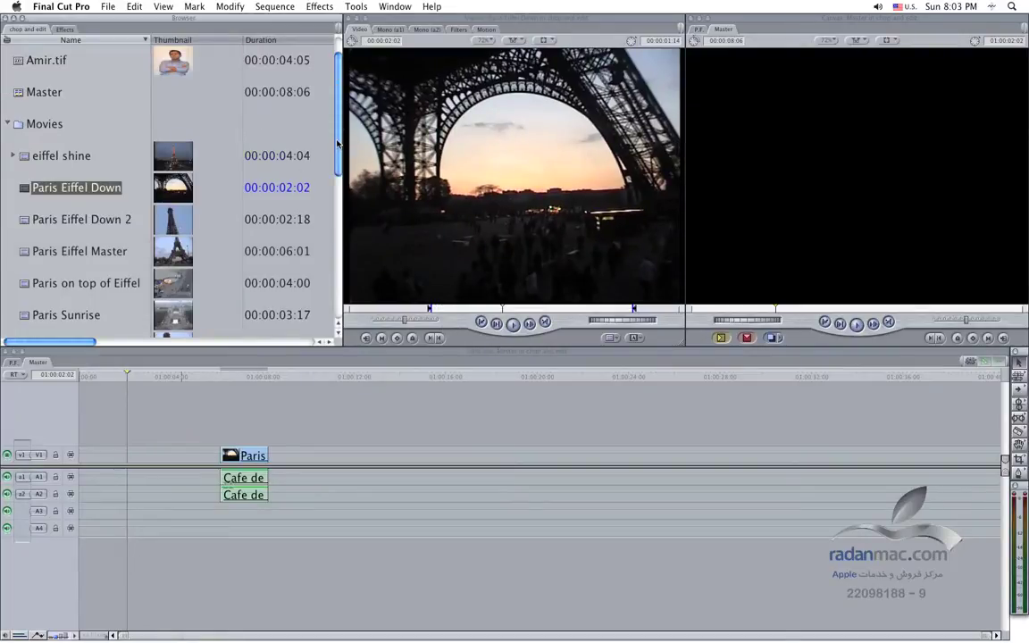
left_click_drag(340, 130, 337, 266)
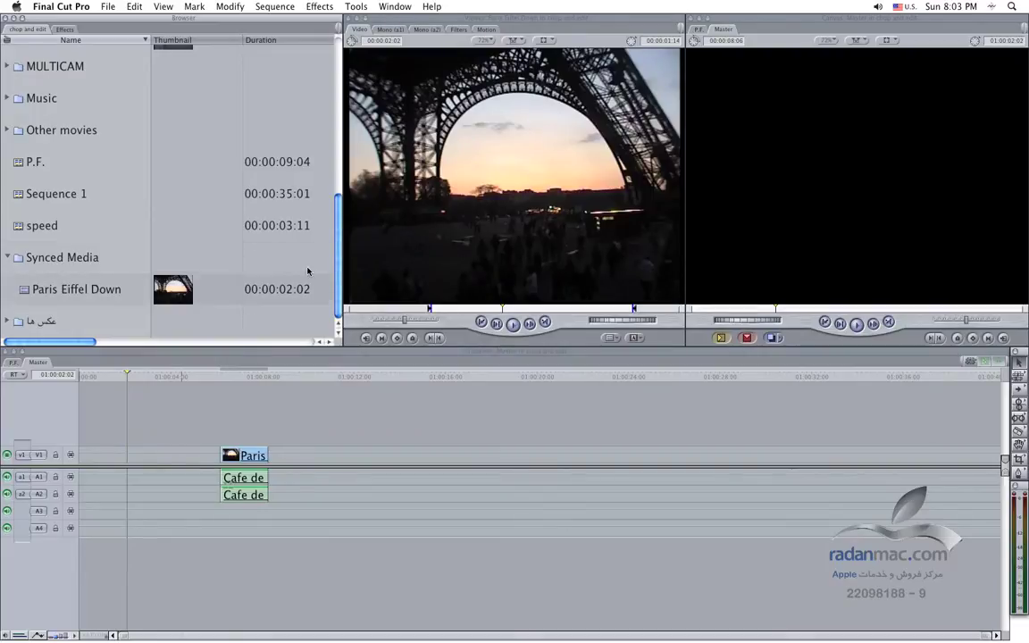
left_click_drag(339, 278, 308, 94)
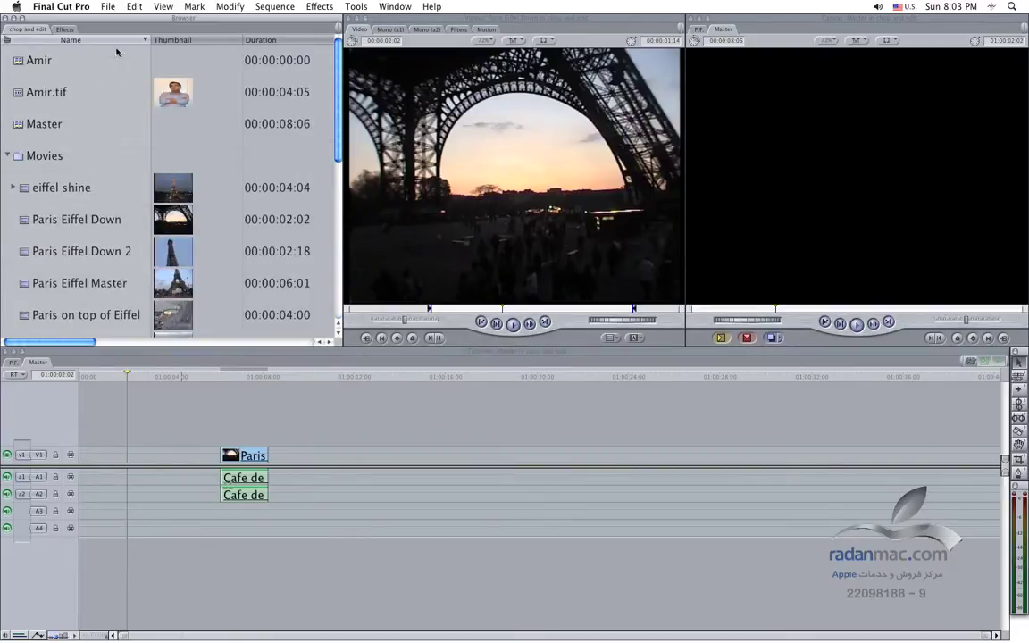
Collapse the Movies folder and select the P.F. sequence
left_click(107, 6)
left_click(9, 140)
left_click(8, 155)
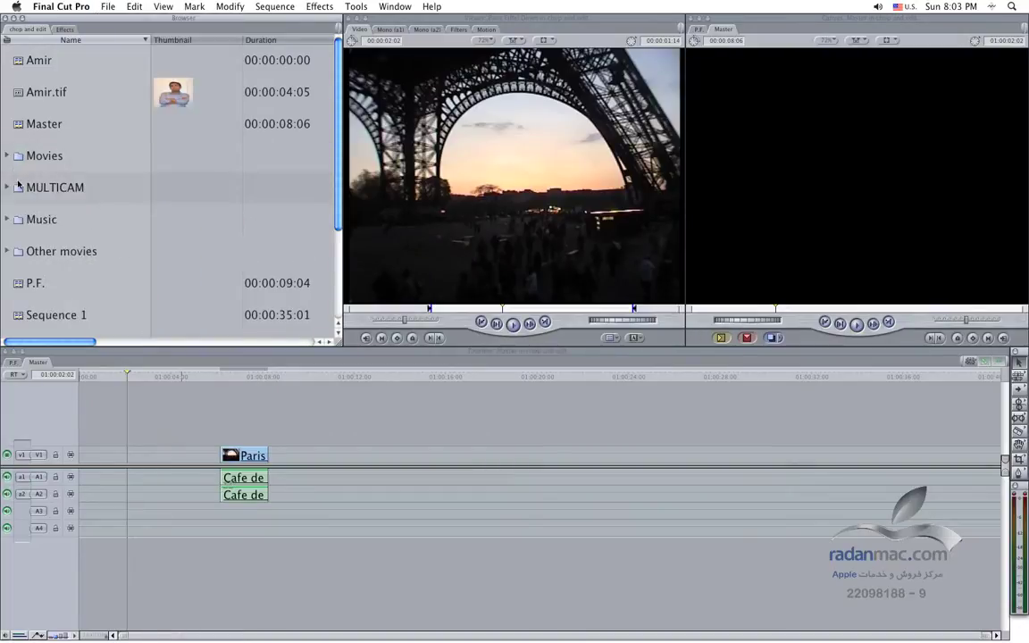
left_click(22, 286)
In Media Manager for P.F., set media to Copy and try naming options, ending on clip names
left_click(107, 6)
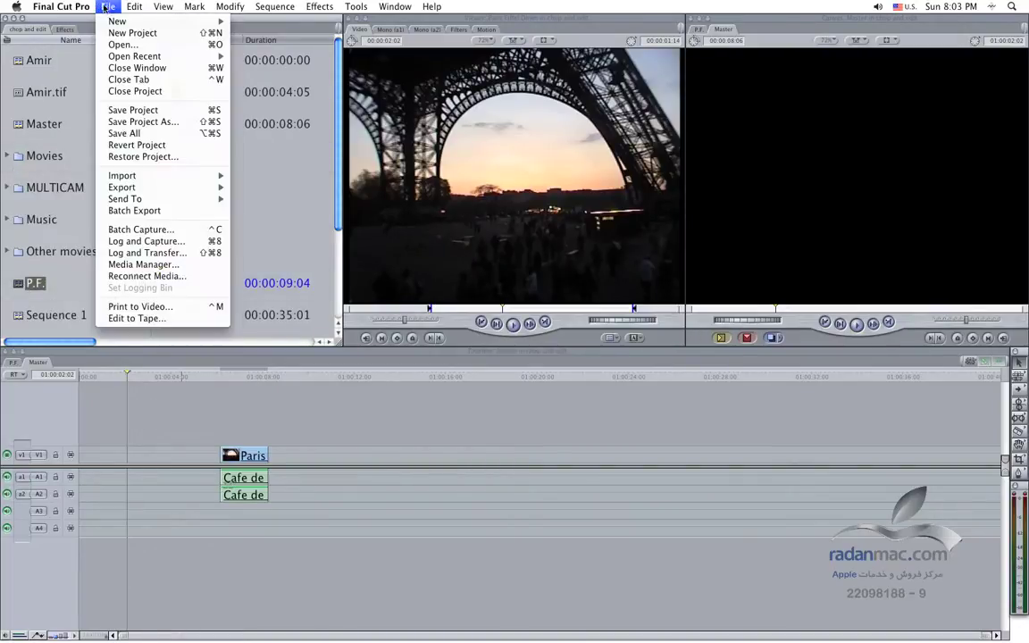
left_click(181, 265)
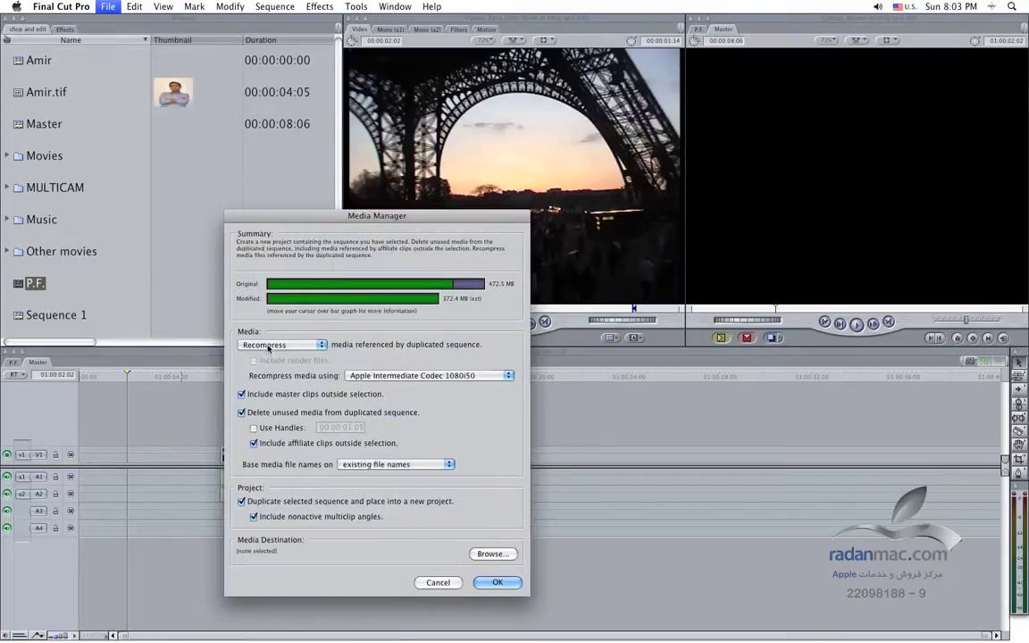
left_click(277, 344)
left_click(276, 327)
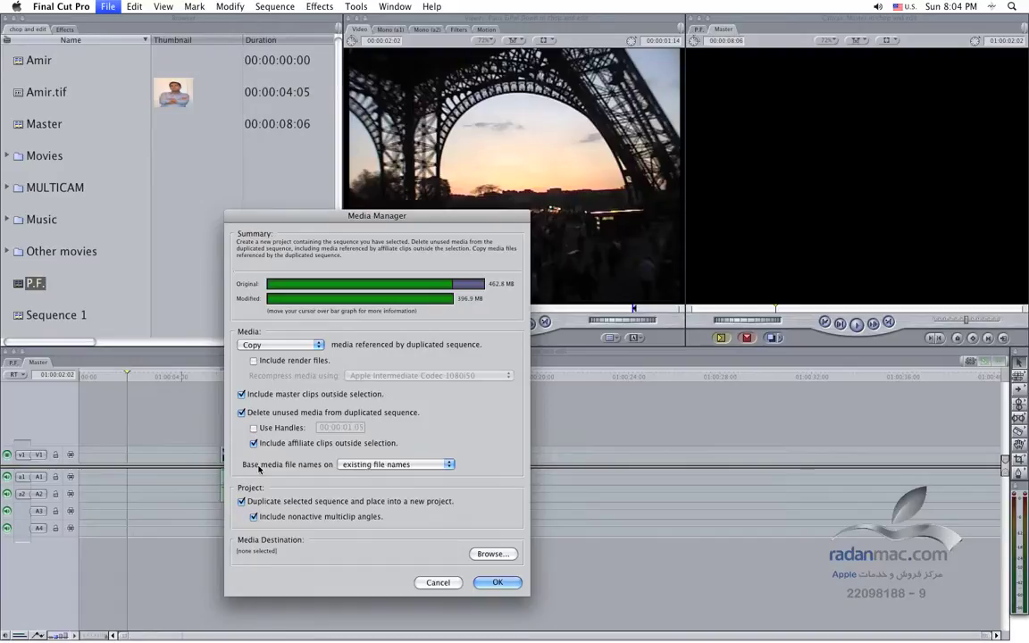
left_click(419, 465)
left_click(423, 478)
left_click(426, 463)
left_click(377, 454)
left_click(428, 459)
left_click(425, 477)
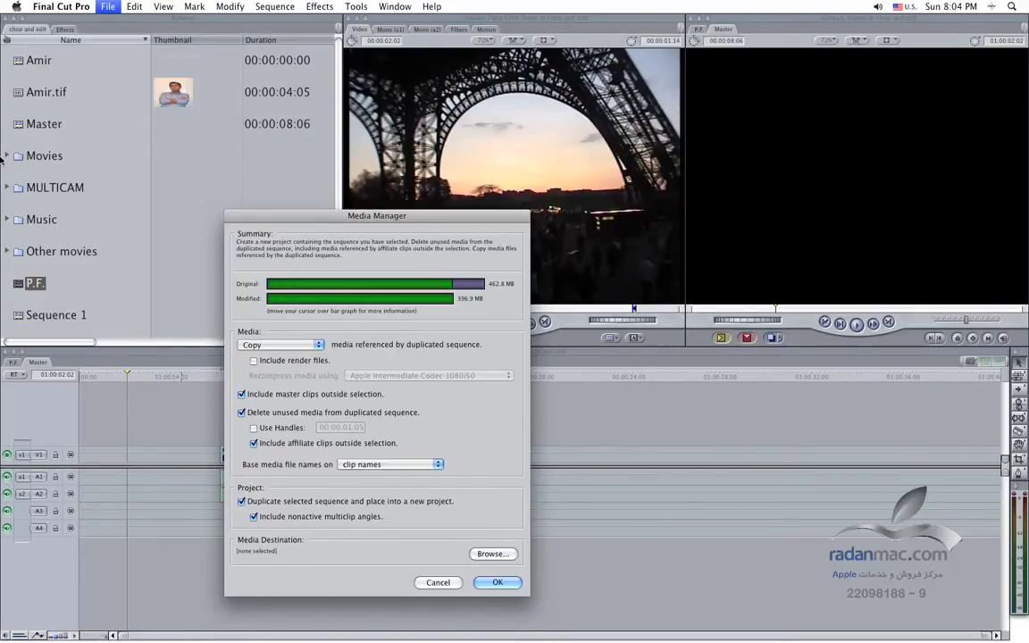
Cancel the Media Manager and start renaming the Paris Eiffel Down clip in Movies
left_click(438, 581)
left_click(13, 155)
left_click(46, 186)
left_click(64, 207)
left_click(90, 216)
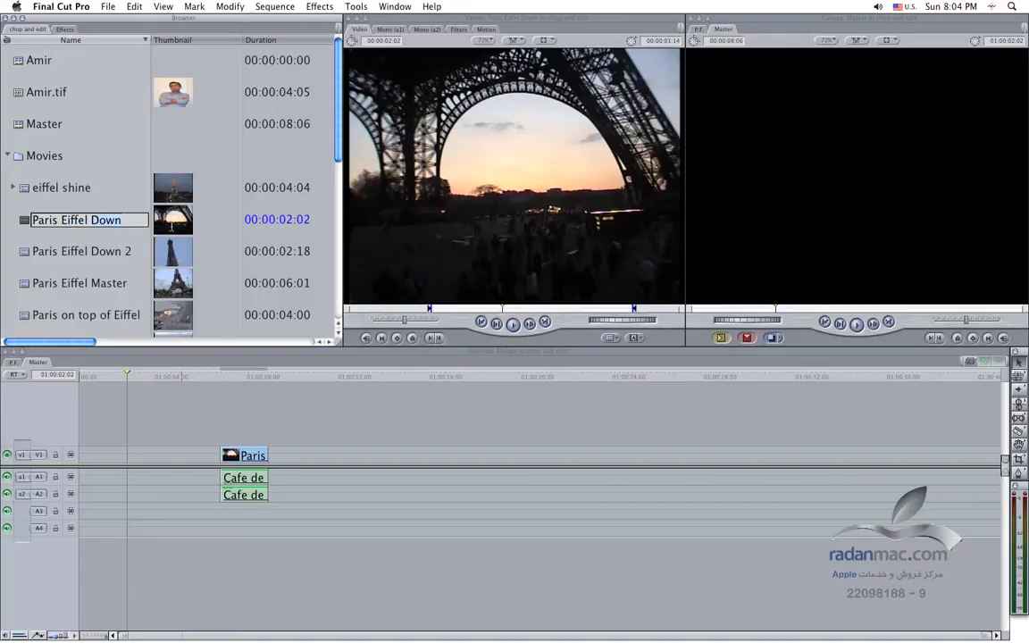
Rename the clip to 'Paris Eiffel sunshine' and open the Media Manager for it
type("sunshine")
key("Return")
left_click(107, 6)
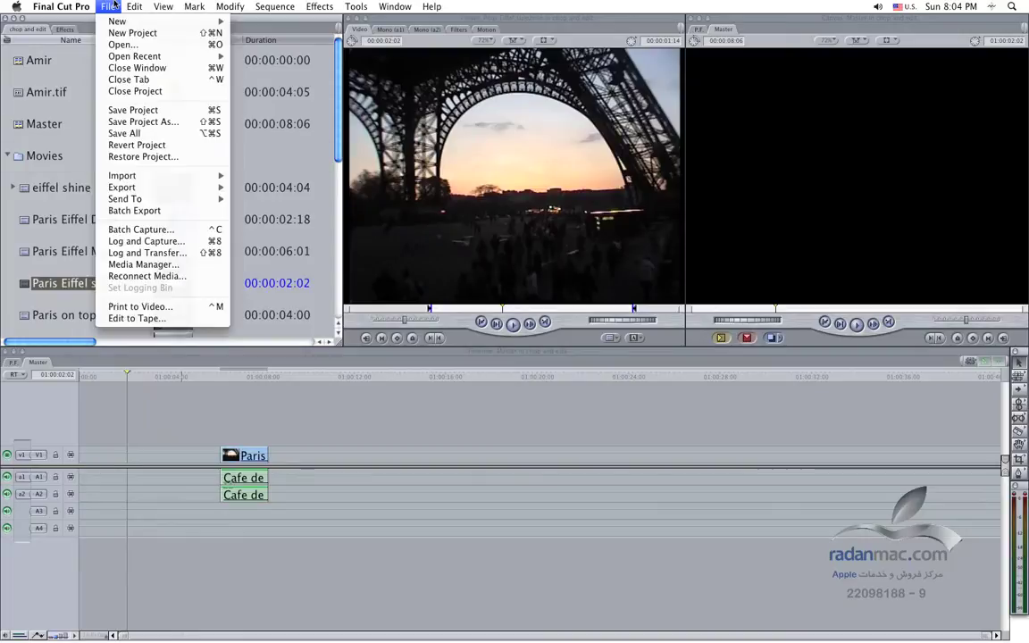
left_click(156, 266)
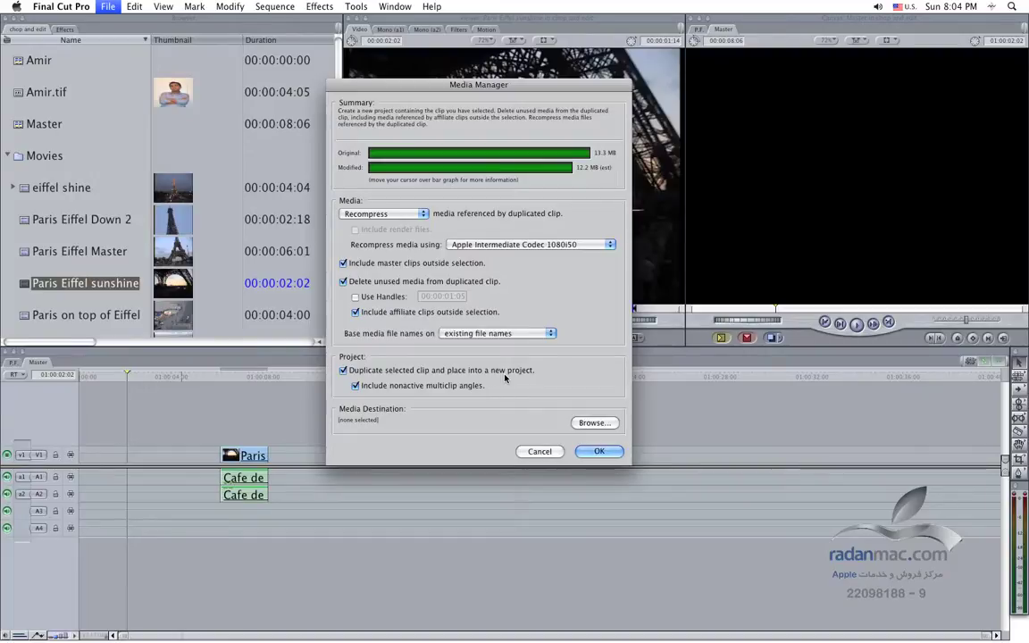
Keep 'Duplicate selected clip and place into a new project' checked after toggling it off and on
left_click(539, 451)
left_click(402, 372)
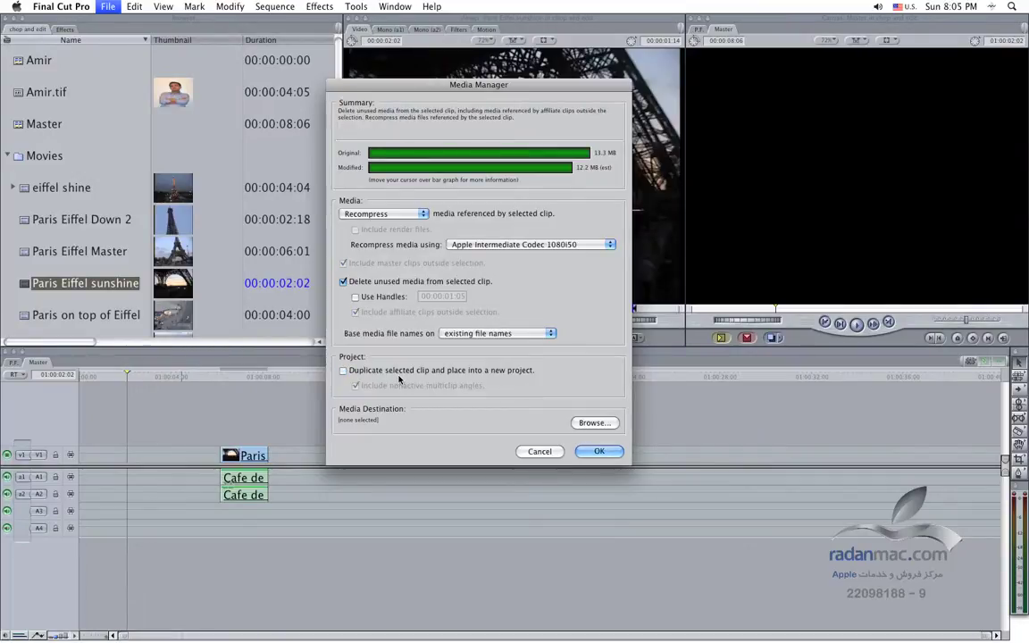
left_click(406, 370)
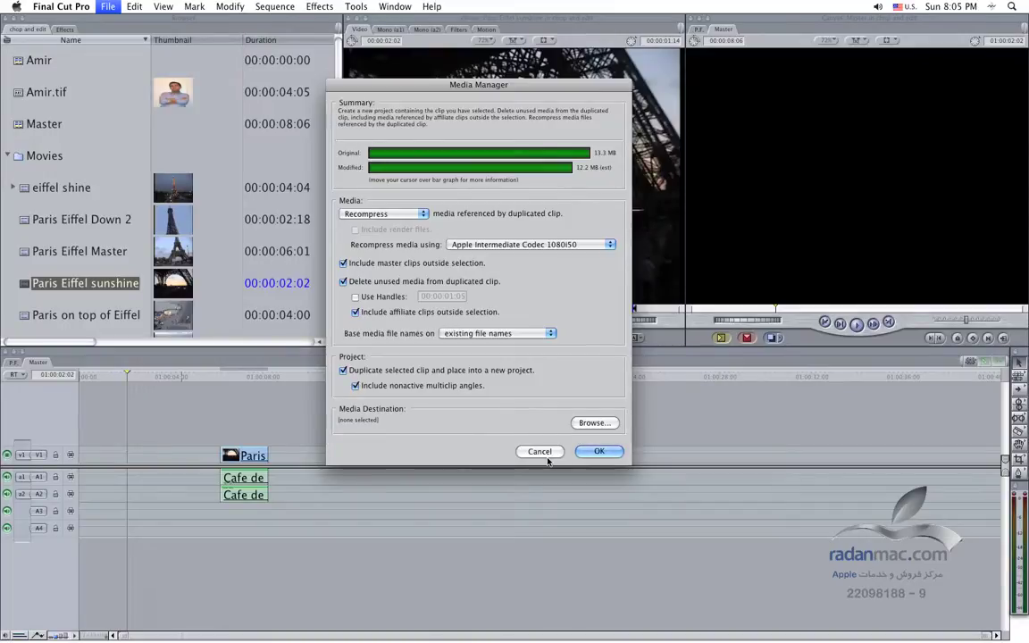
Cycle the Media setting through Copy, Move, Recompress and Create offline, settling on Use existing
left_click_drag(438, 90, 388, 190)
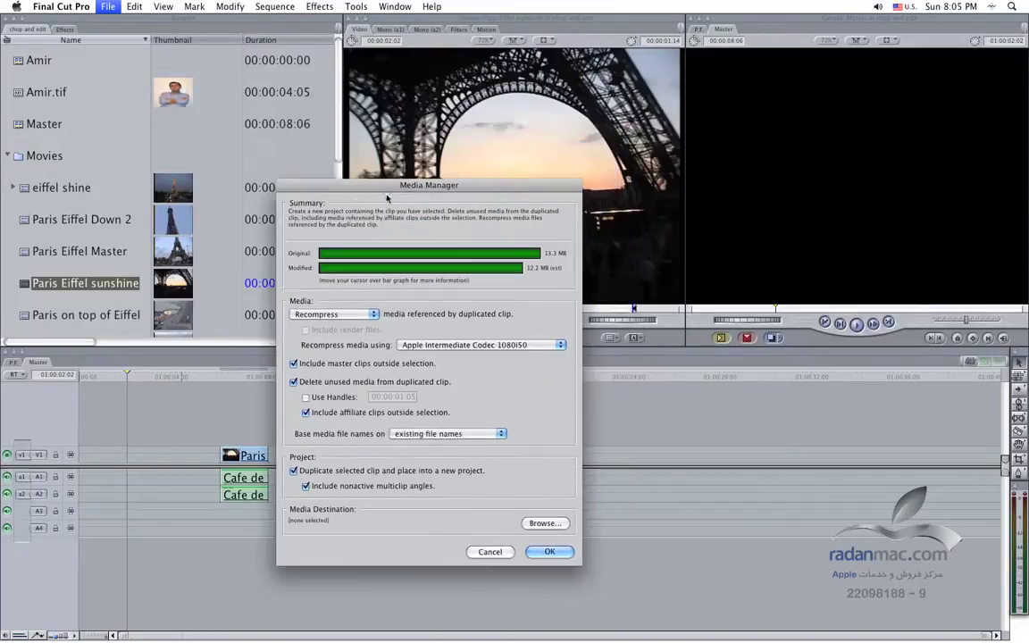
left_click(344, 313)
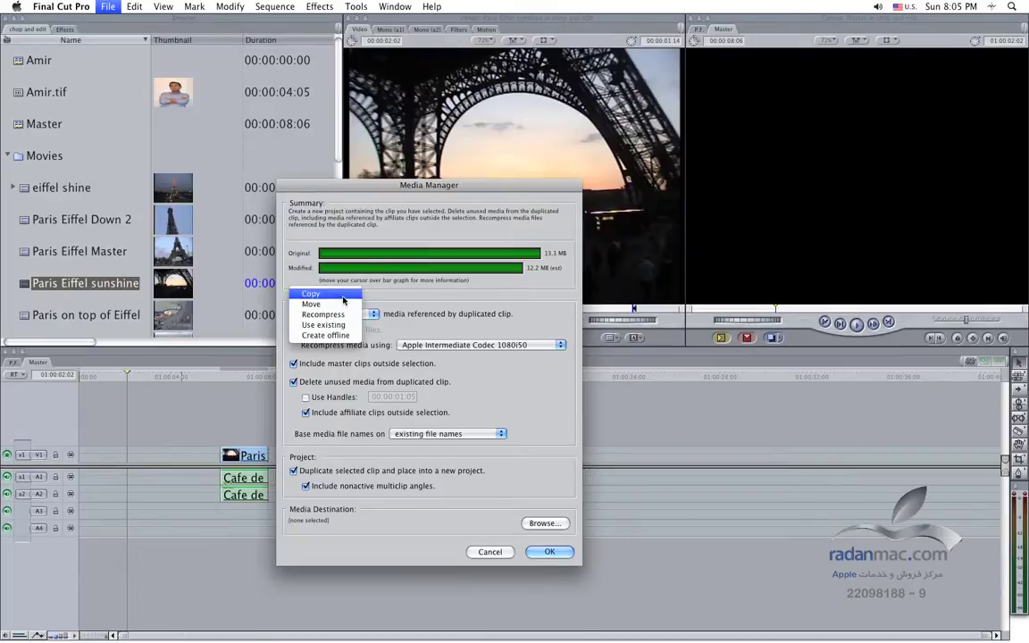
left_click(343, 295)
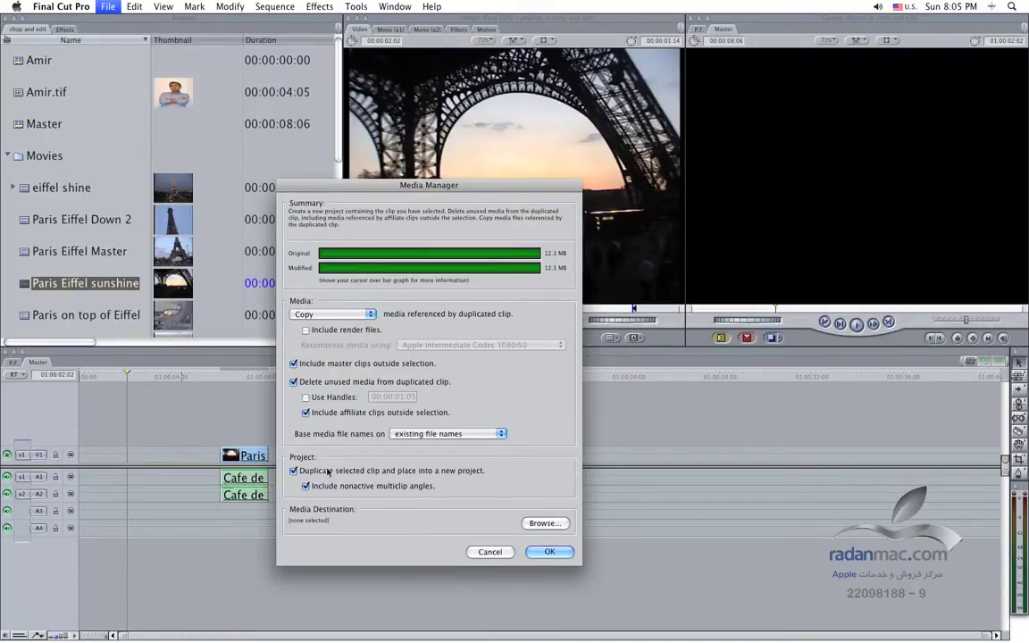
left_click(344, 314)
left_click(331, 323)
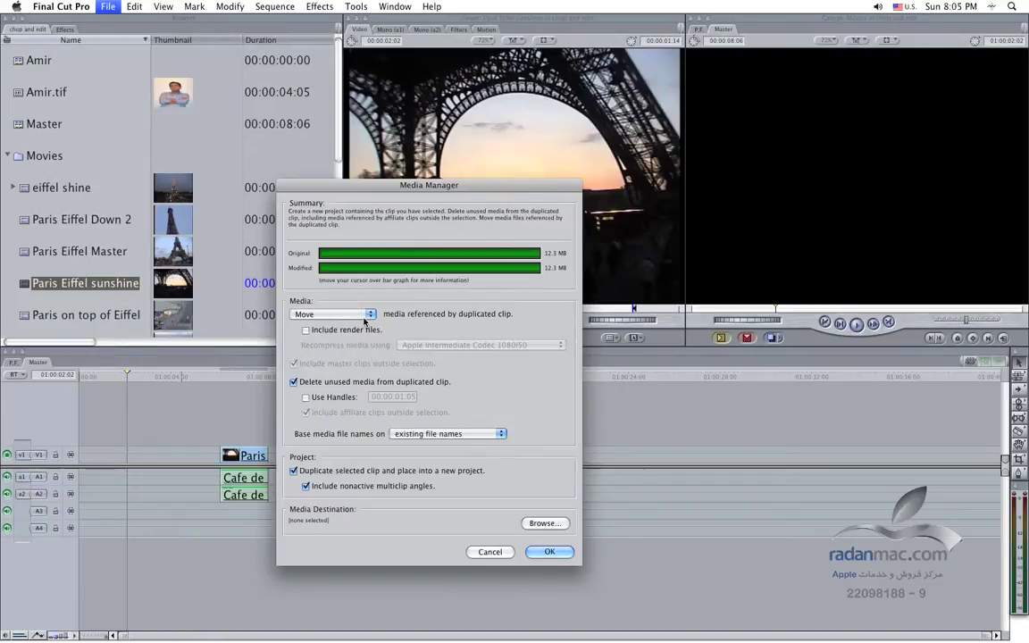
left_click(349, 314)
left_click(348, 325)
left_click(348, 314)
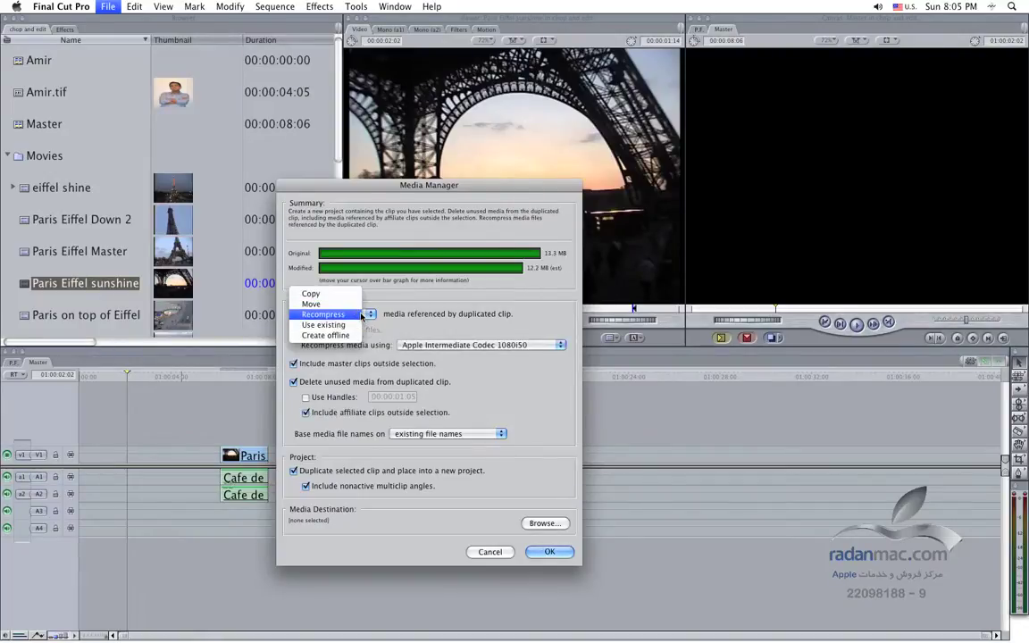
left_click(353, 327)
left_click(355, 315)
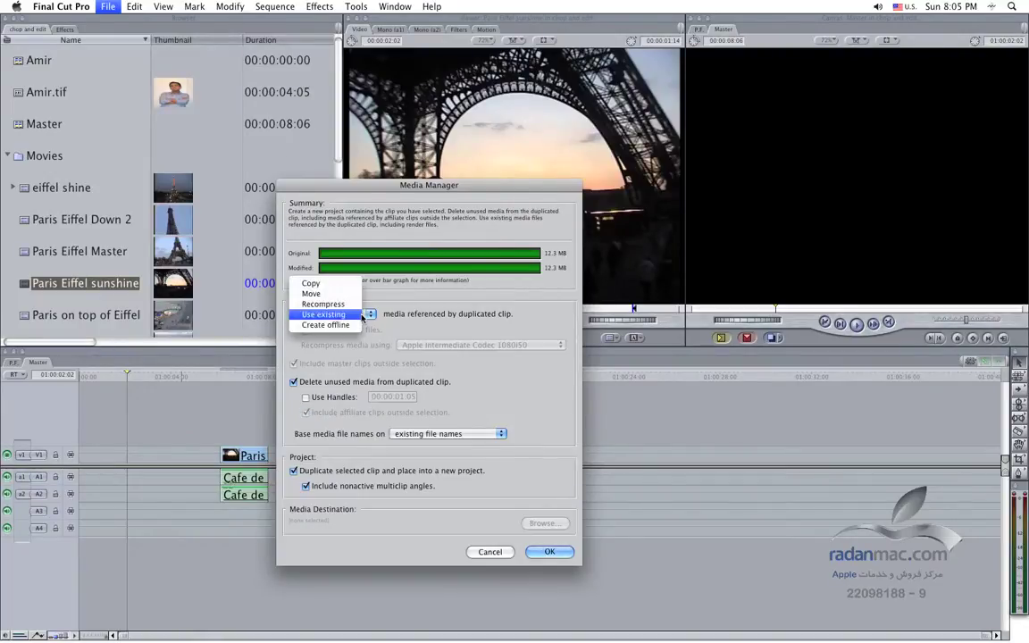
left_click(357, 326)
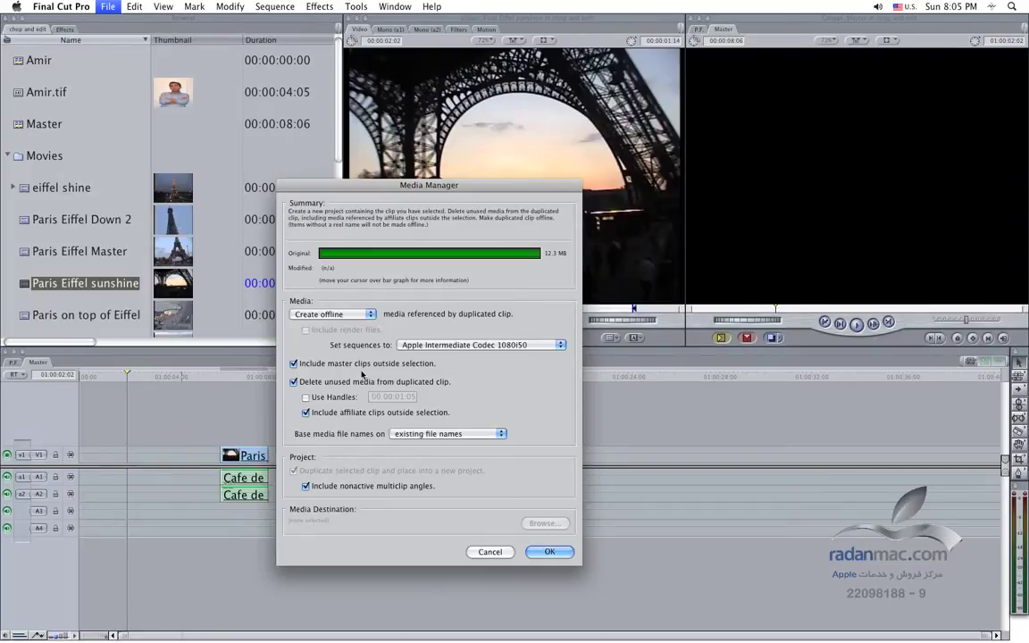
left_click(348, 314)
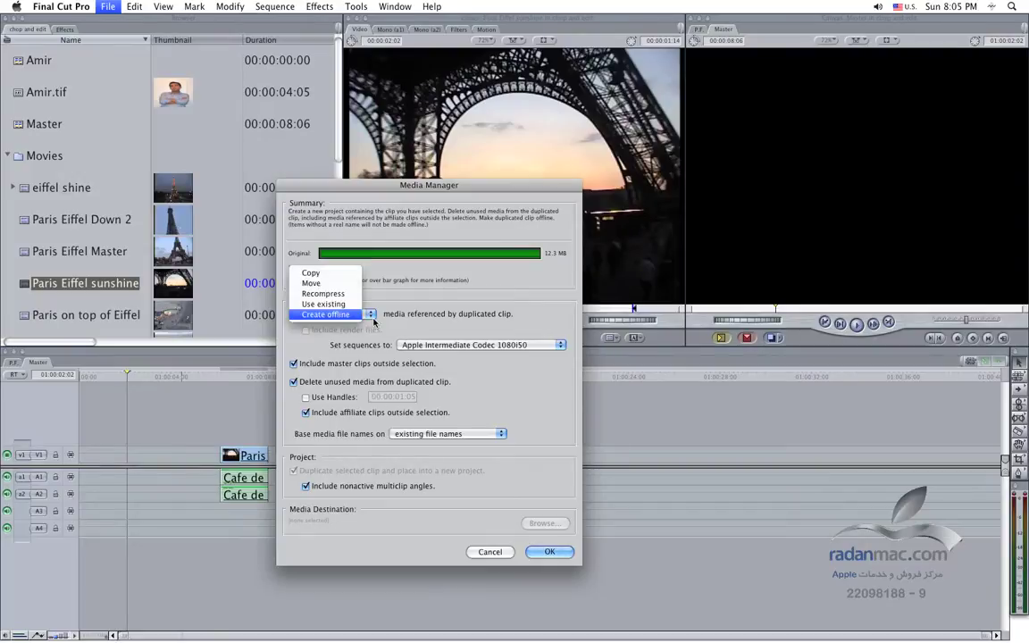
left_click(350, 306)
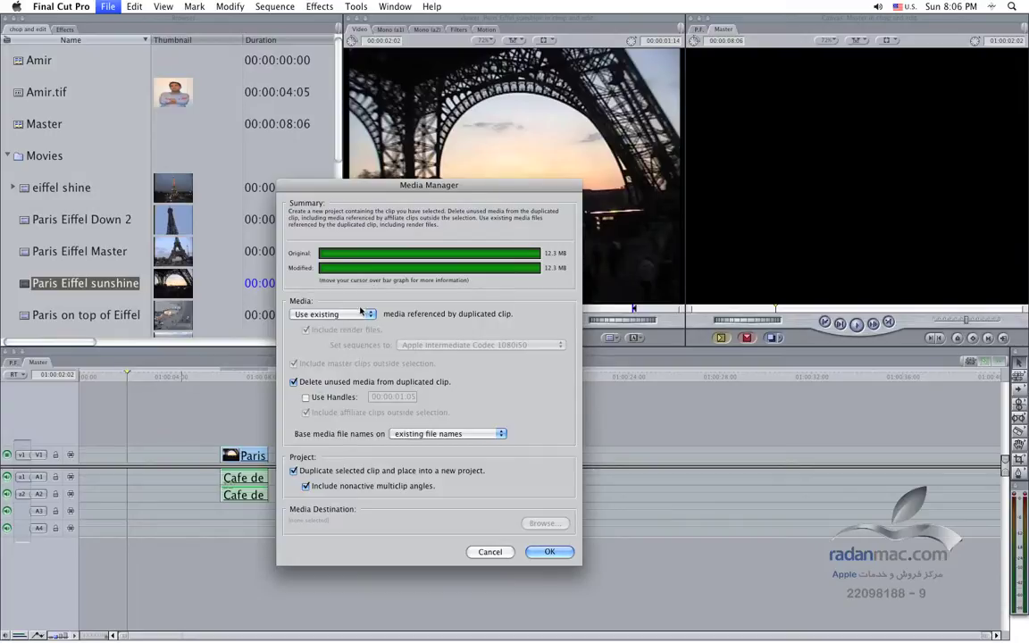
Set Media to Recompress with OfflineRT PAL (Photo JPEG), dropping the estimate to 2.4 MB
left_click(332, 314)
left_click(336, 311)
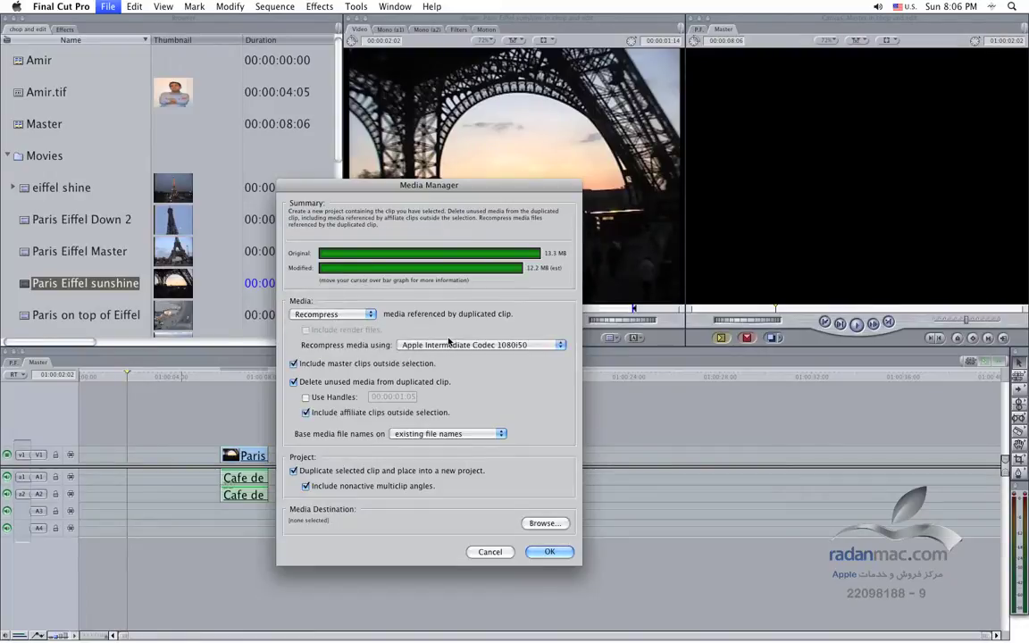
left_click(506, 347)
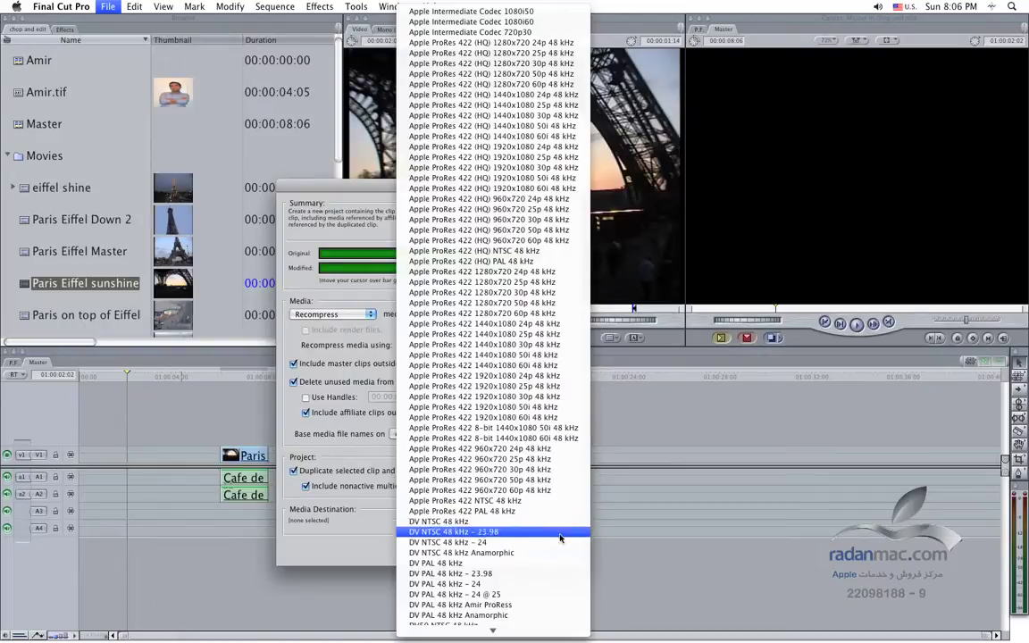
scroll(562, 544, "down", 10)
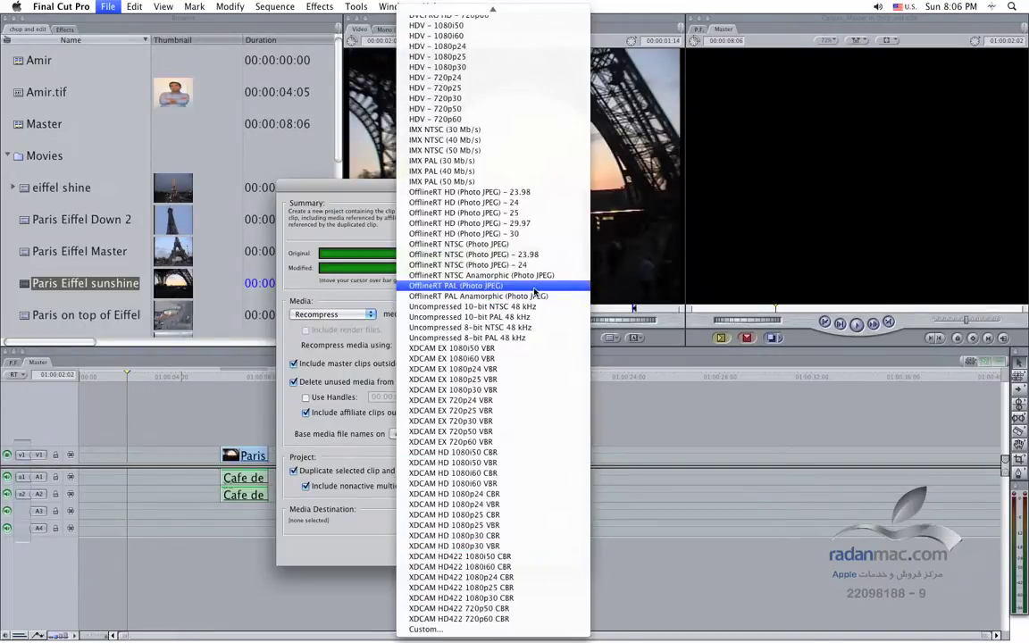
left_click(483, 285)
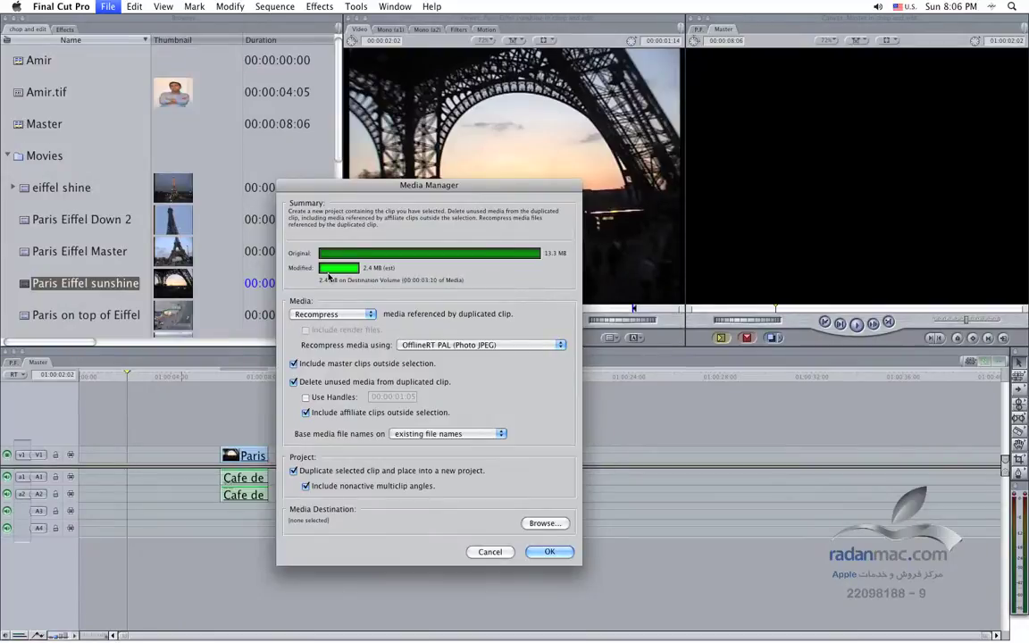
mouse_move(341, 270)
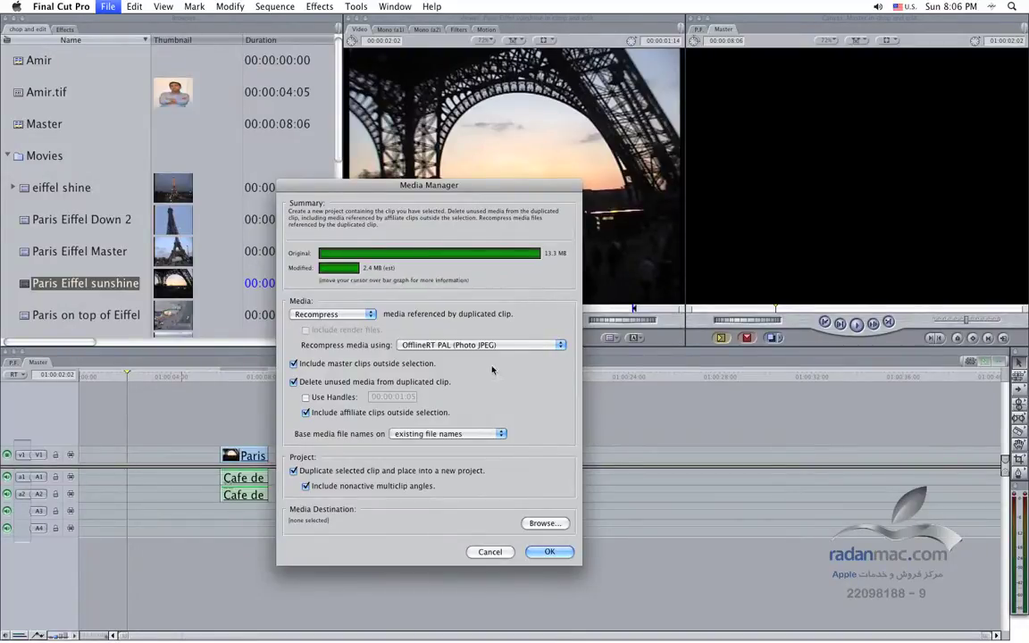
left_click(523, 347)
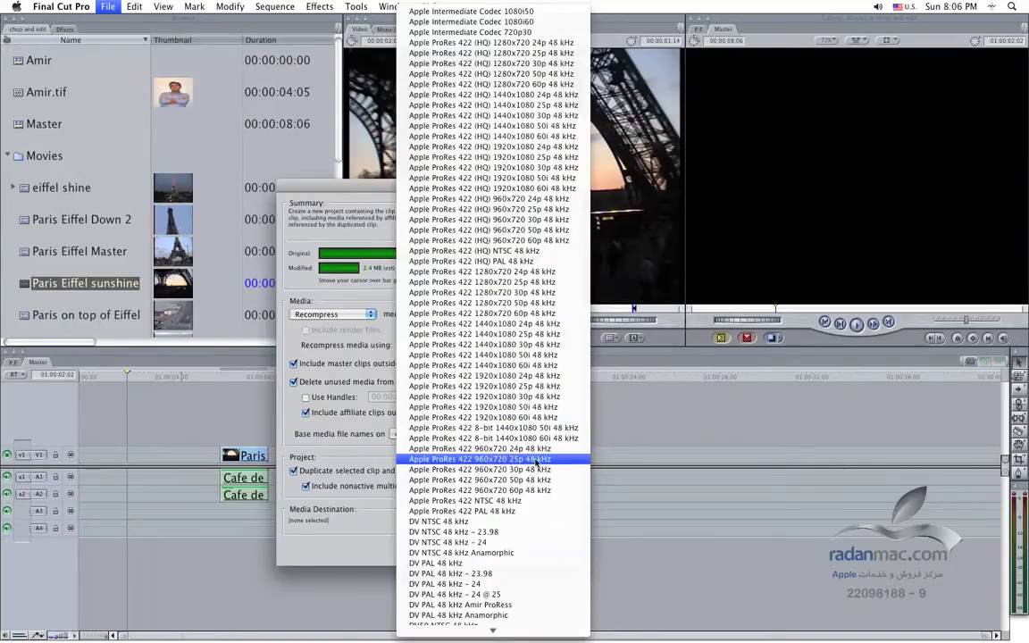
mouse_move(535, 630)
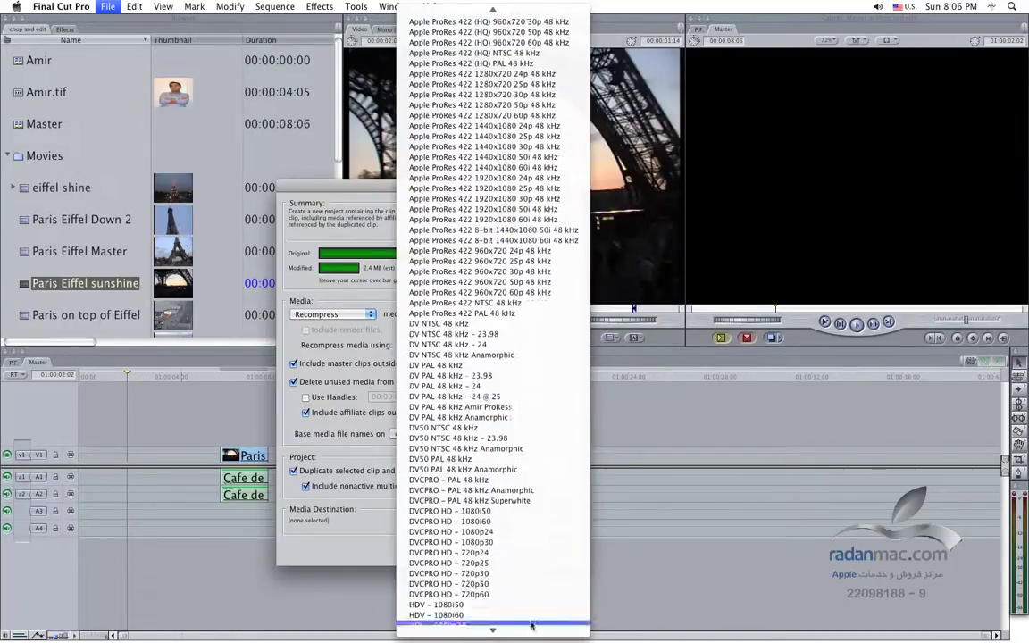
left_click(309, 472)
left_click(457, 351)
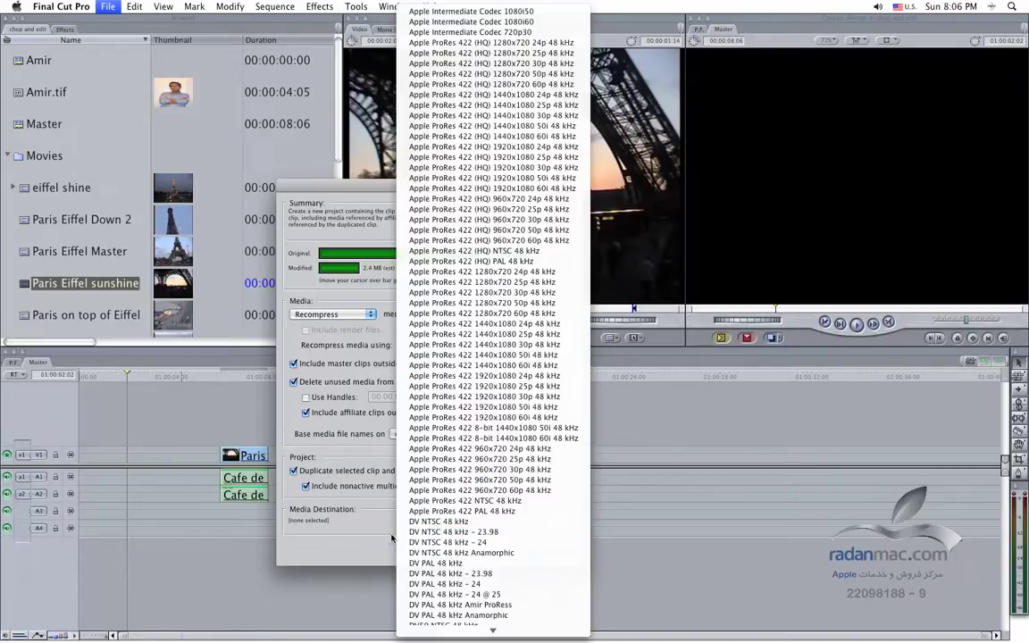
left_click(331, 499)
left_click(366, 314)
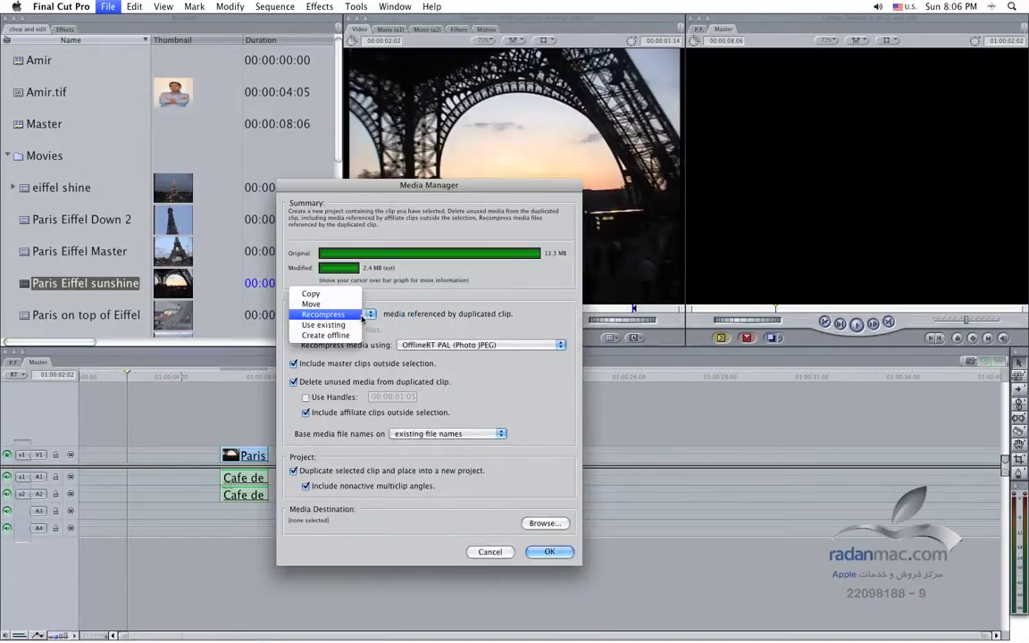
Switch Media to Move, then Copy, and cancel the Media Manager without processing
left_click(317, 303)
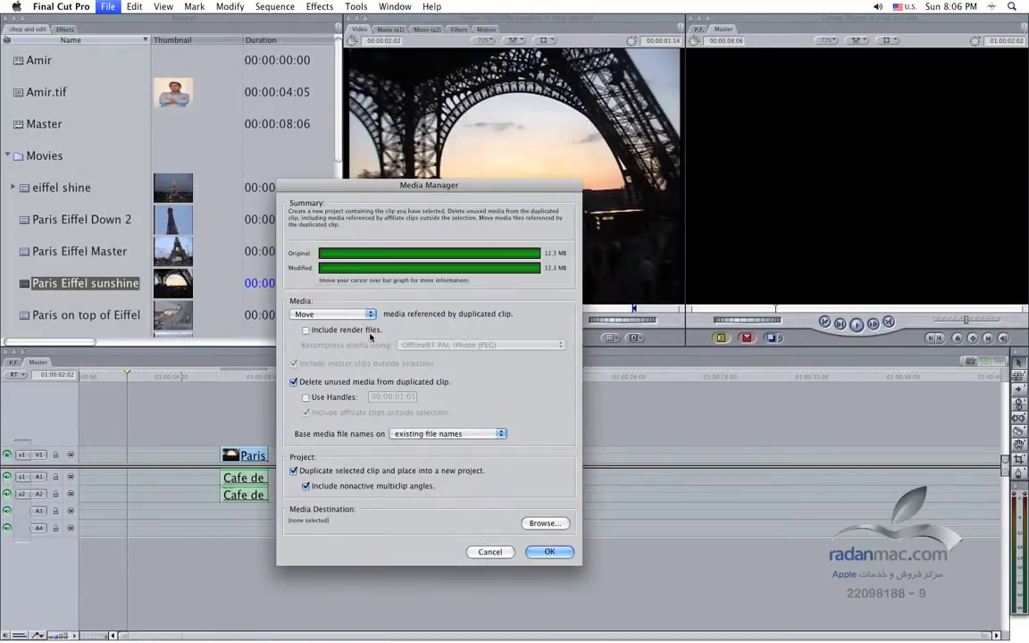
left_click(339, 313)
left_click(337, 306)
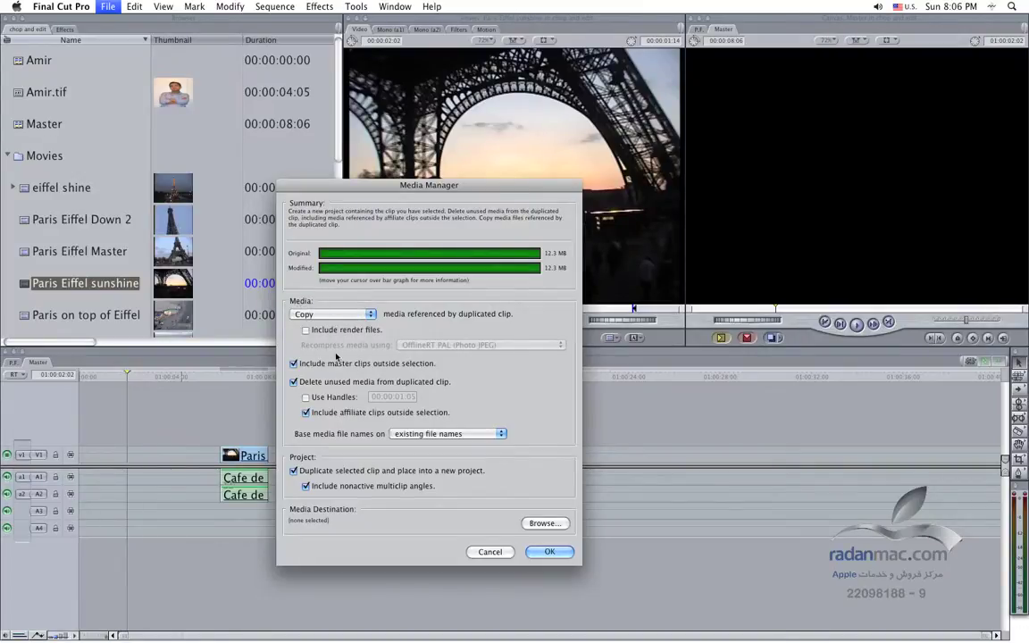
left_click(332, 314)
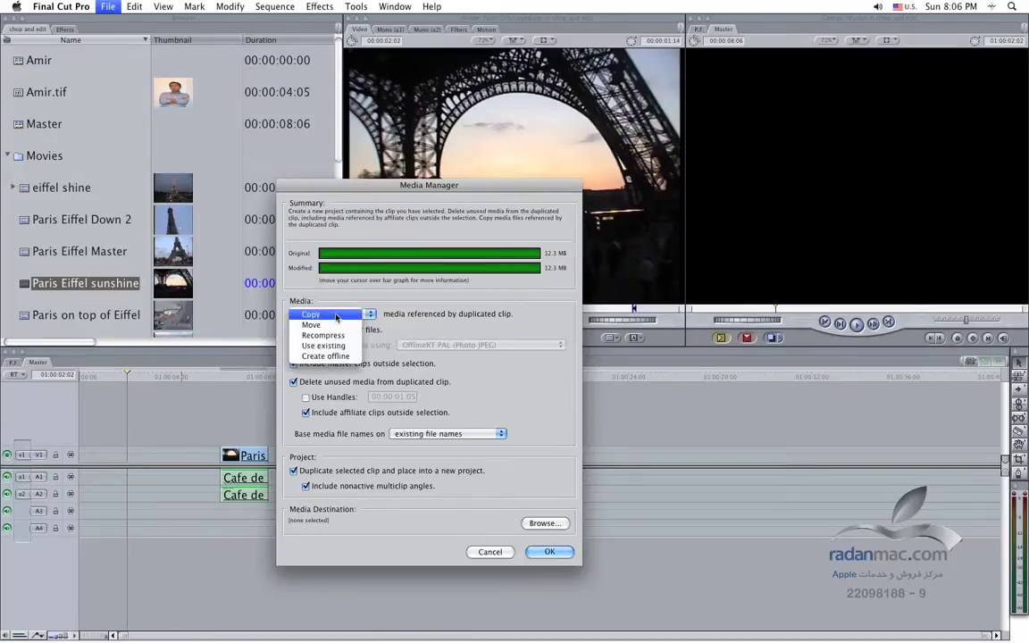
left_click(311, 315)
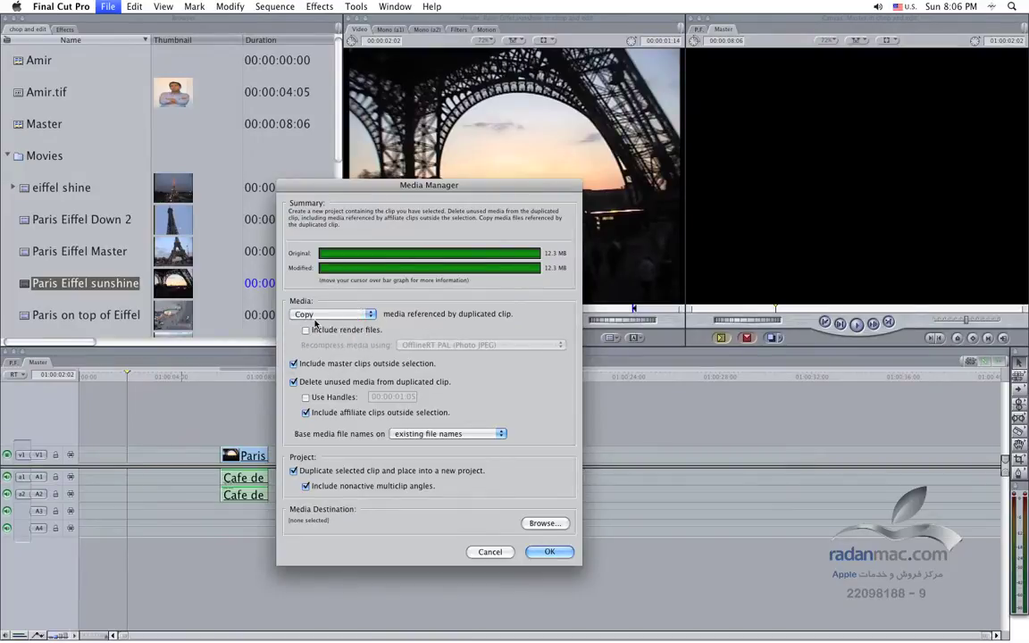
left_click(490, 552)
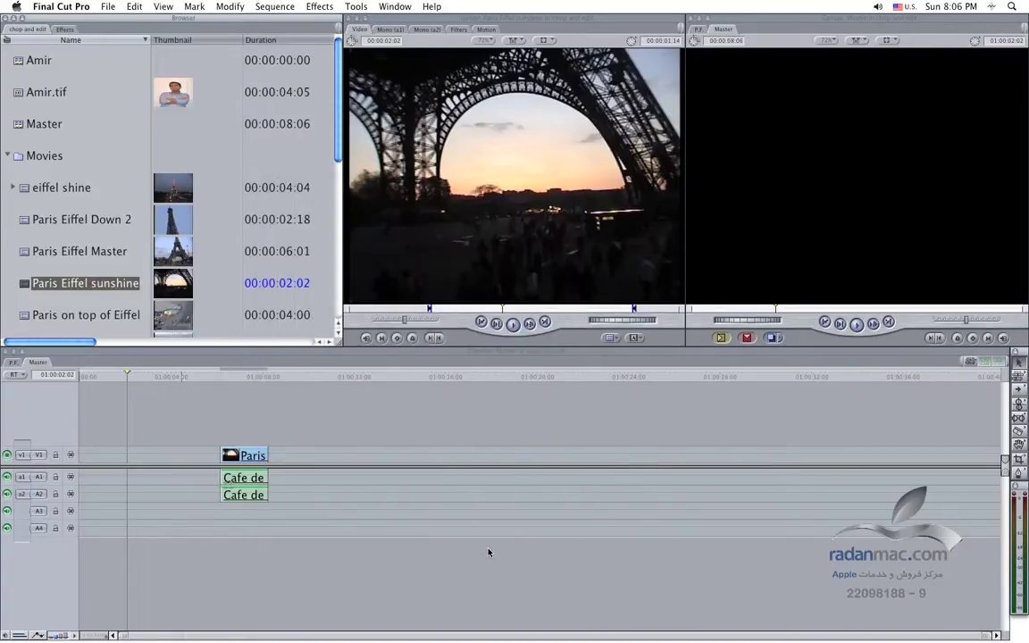